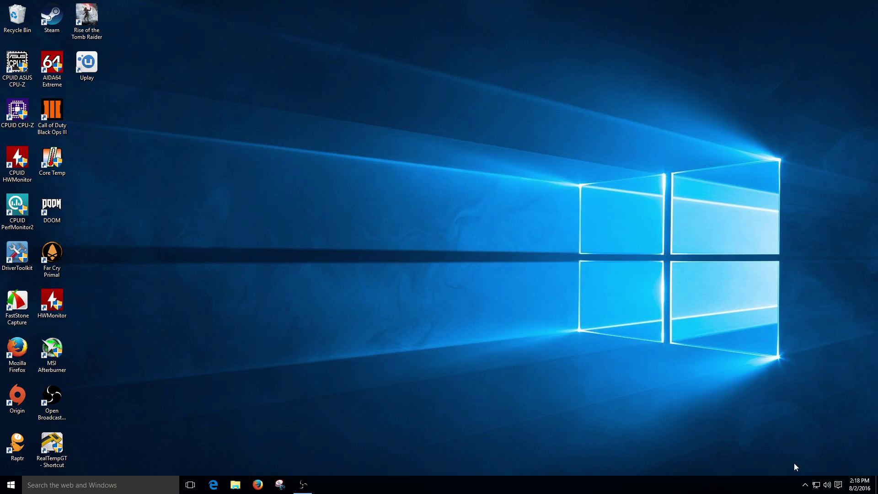
- In File Explorer, check the Network computers and the homegroup status, then close the window
left_click(235, 485)
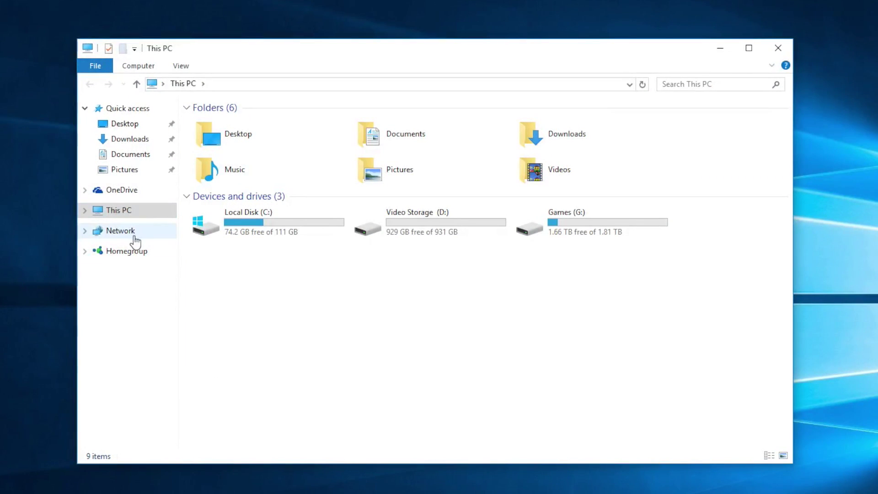
left_click(121, 231)
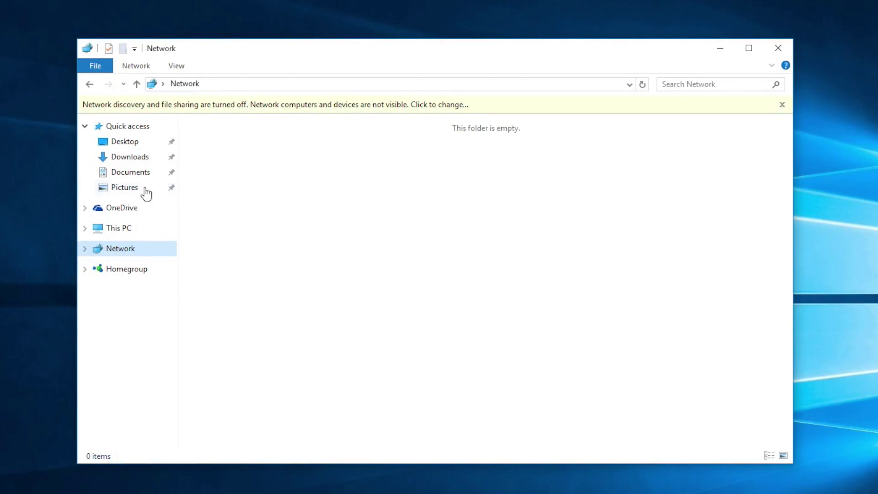
left_click(137, 276)
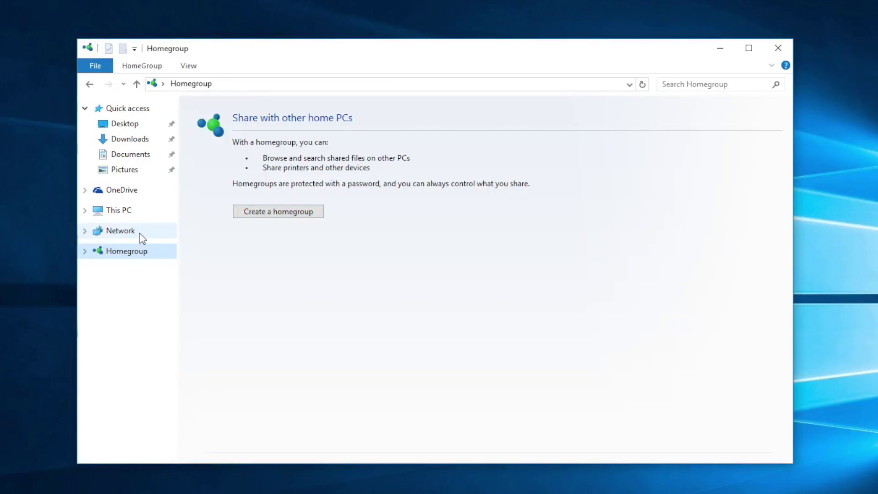
left_click(780, 49)
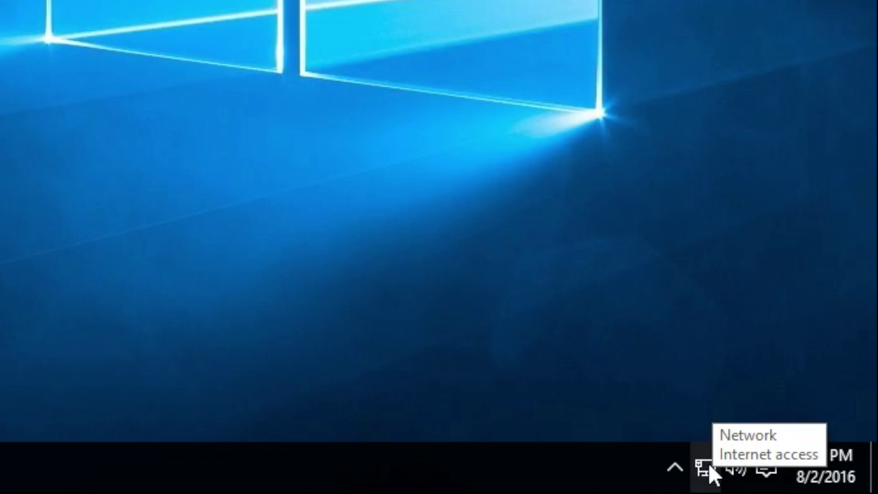
- Turn on Private network discovery, file and printer sharing, and Windows-managed homegroup connections
right_click(709, 463)
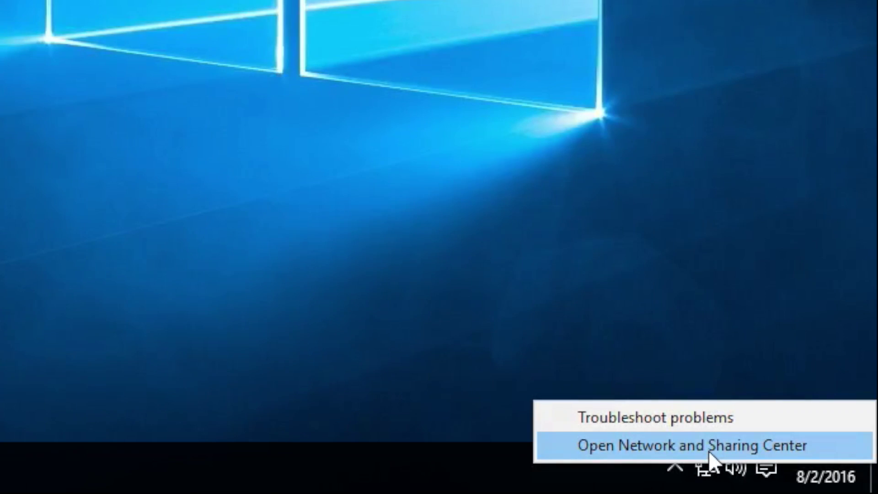
left_click(709, 451)
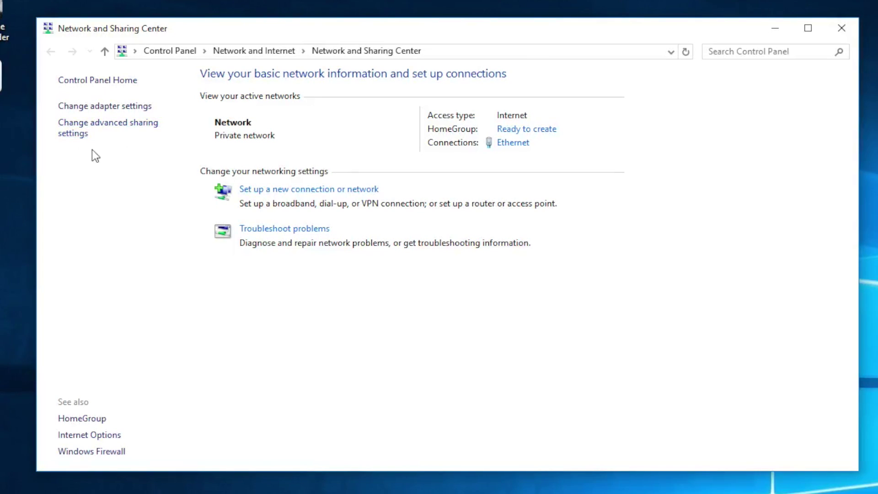
left_click(113, 128)
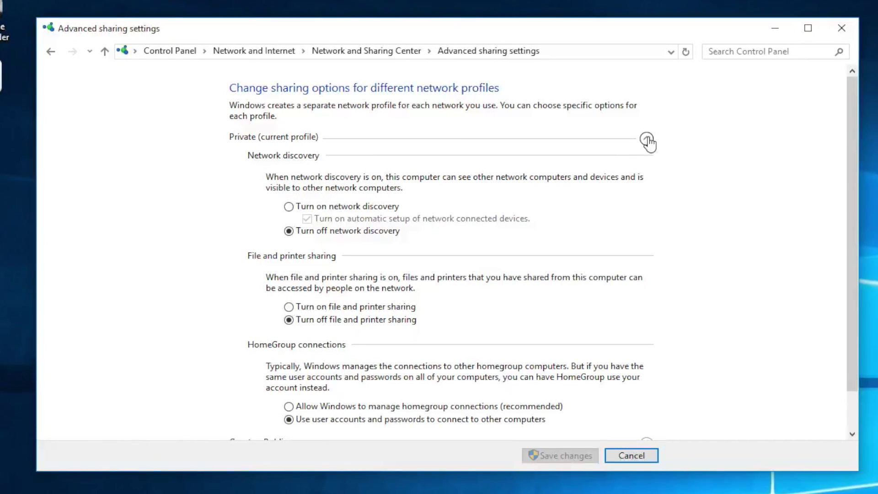
left_click(289, 206)
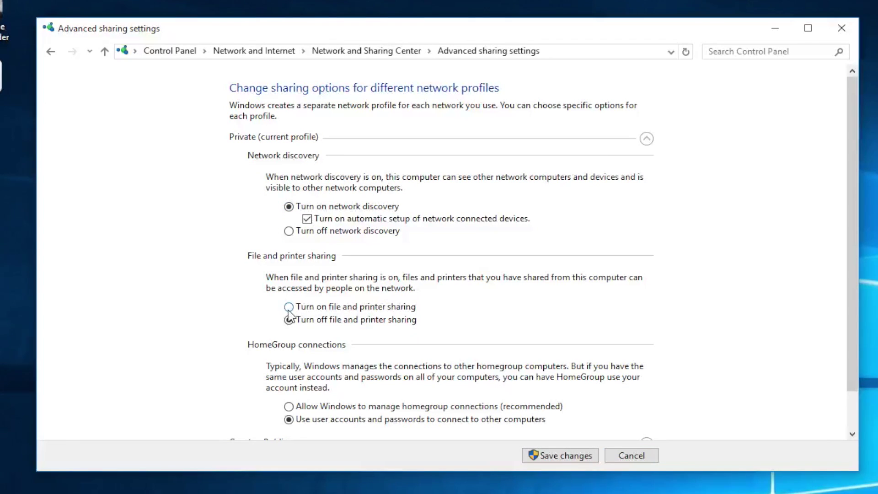
left_click(289, 307)
scroll(289, 315, "down", 2)
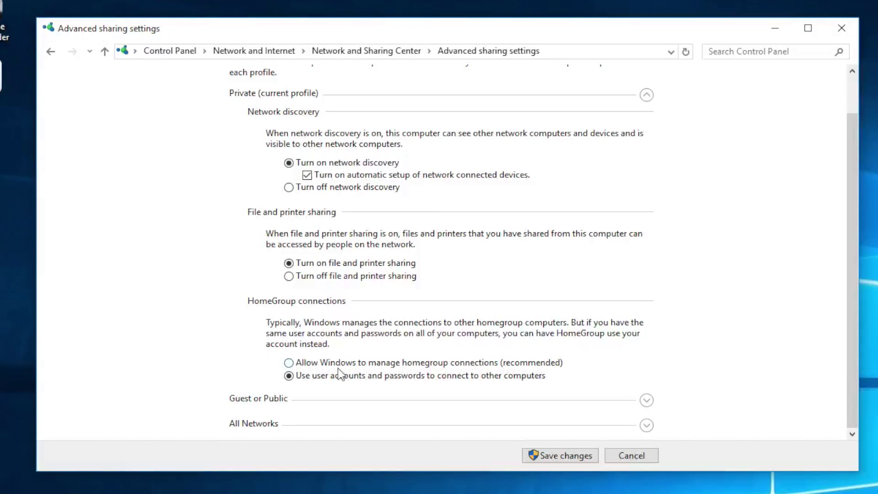
left_click(292, 364)
left_click(647, 402)
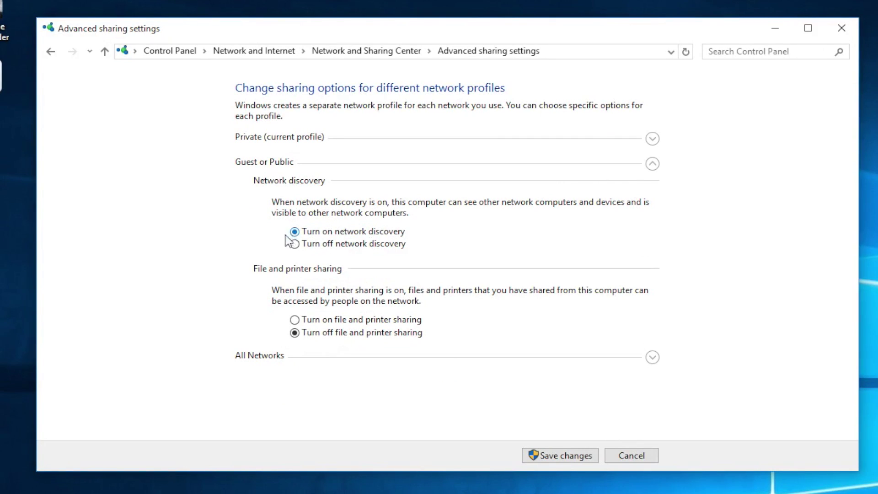
- Turn on file and printer sharing for Guest or Public, expand All Networks, and save
left_click(294, 320)
left_click(651, 360)
scroll(419, 337, "down", 1)
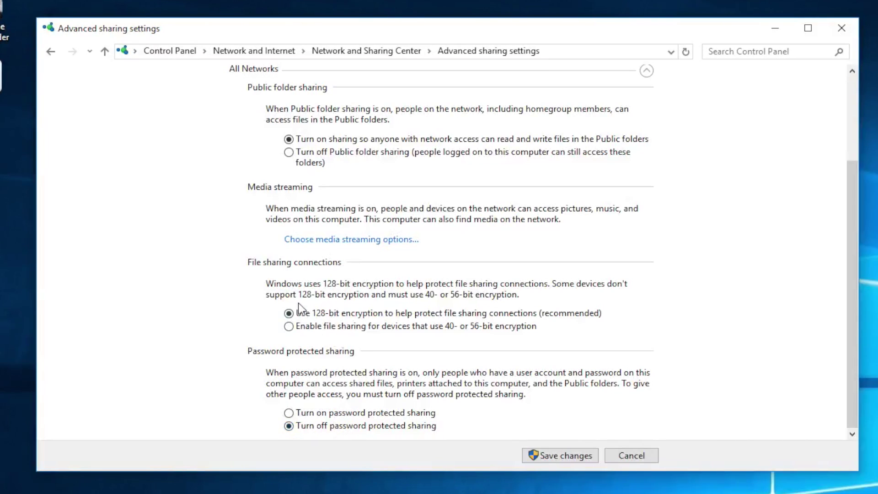
left_click(567, 458)
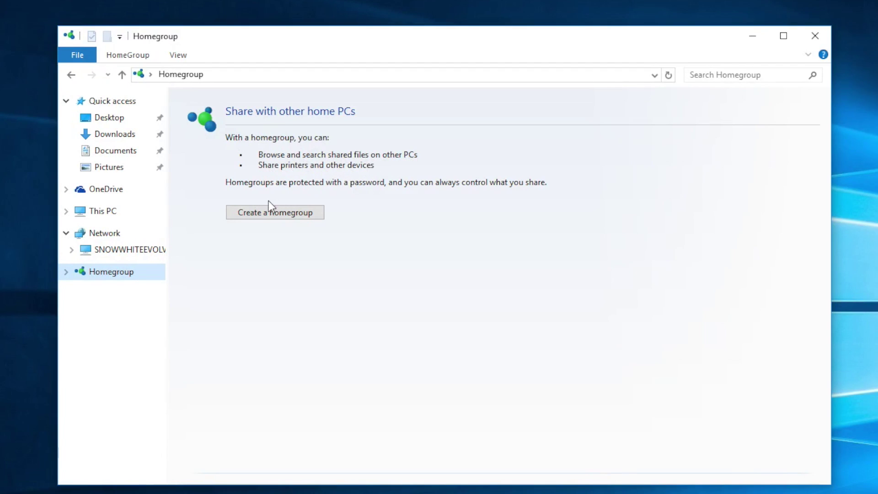
- Create a homegroup sharing Pictures, Videos, Music, Printers & Devices, and Documents set to Shared
left_click(271, 213)
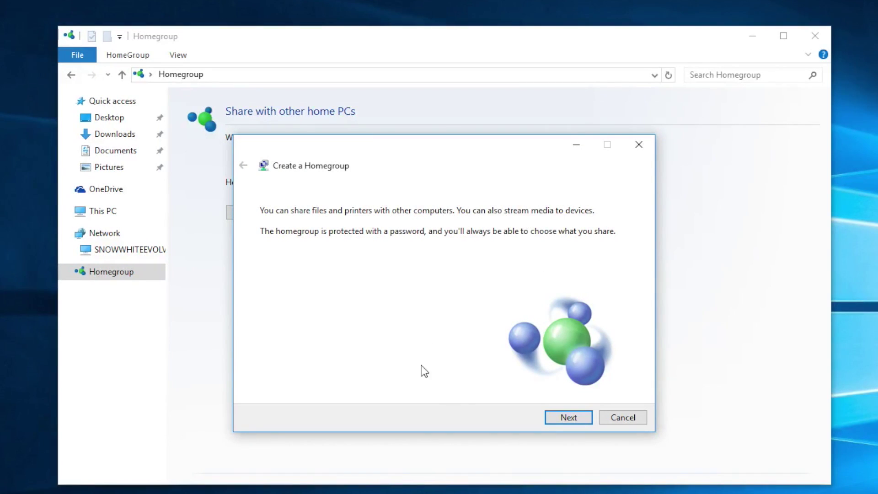
left_click(569, 417)
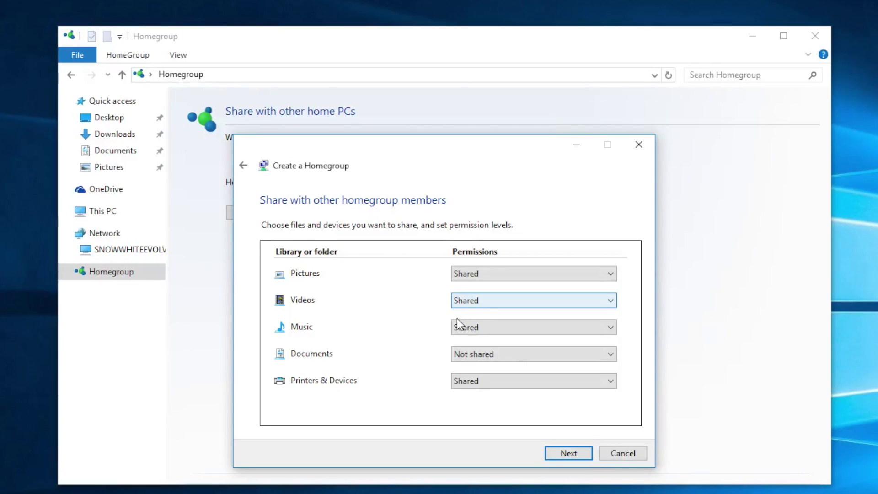
left_click(509, 358)
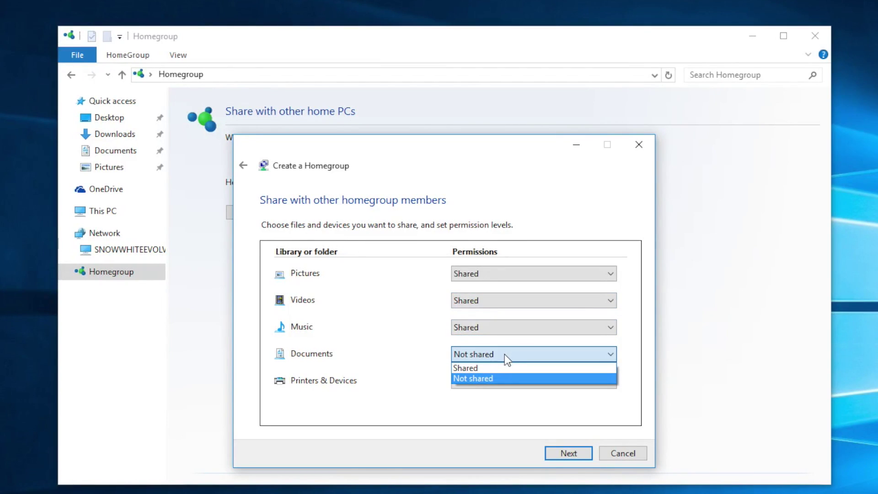
left_click(498, 365)
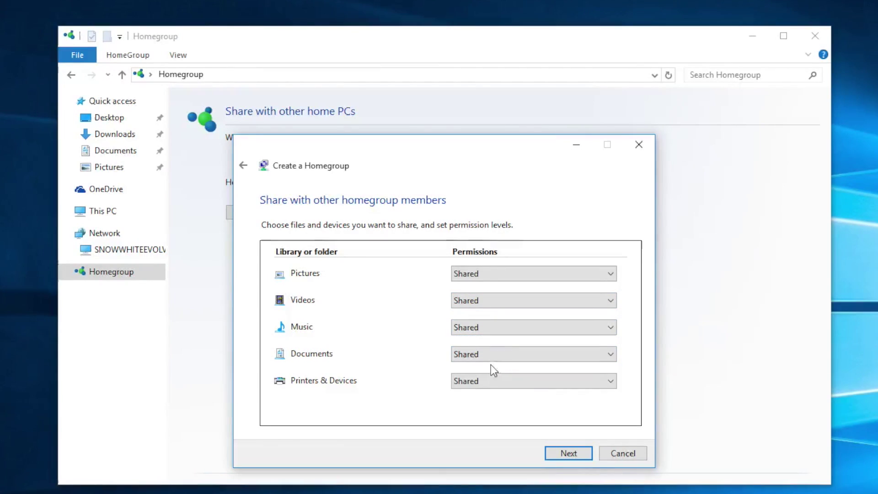
left_click(561, 451)
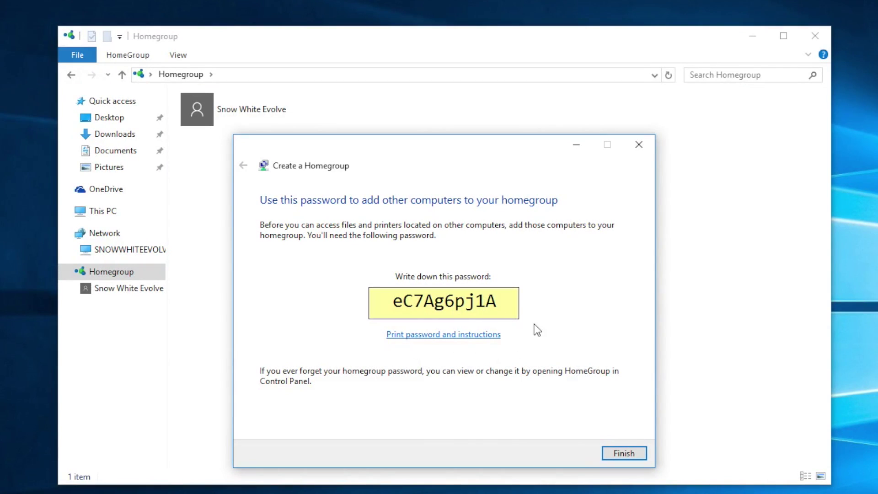
left_click(623, 454)
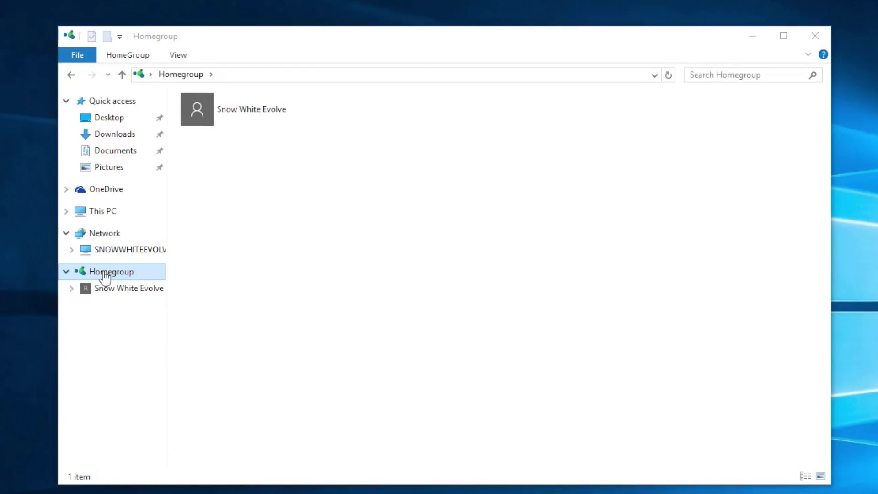
- View the homegroup member's libraries, then open Change HomeGroup settings from the Homegroup node
left_click(116, 289)
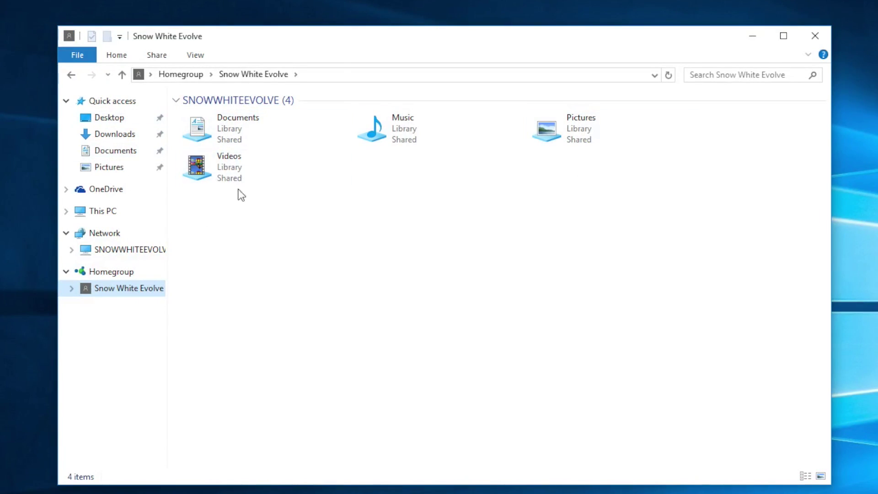
left_click(103, 274)
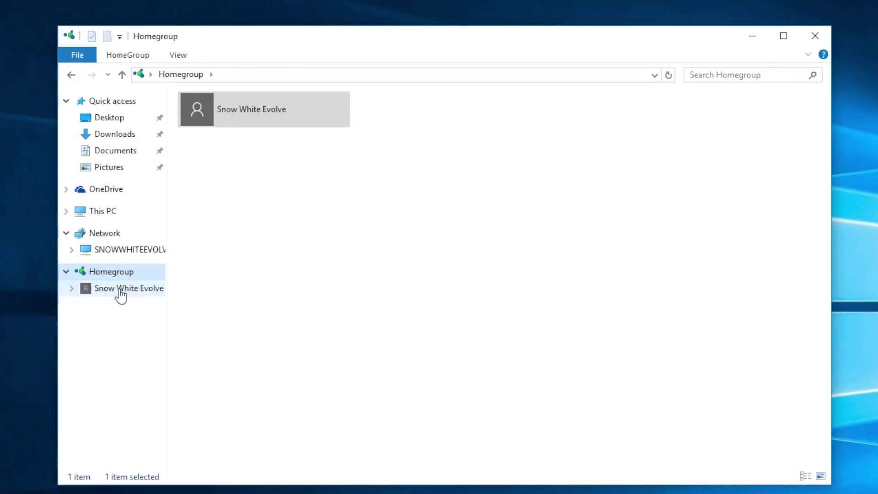
right_click(120, 270)
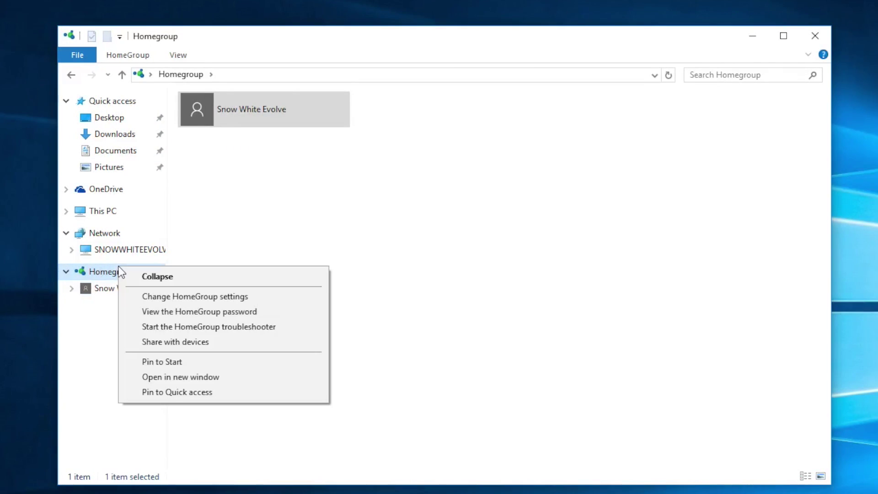
left_click(183, 298)
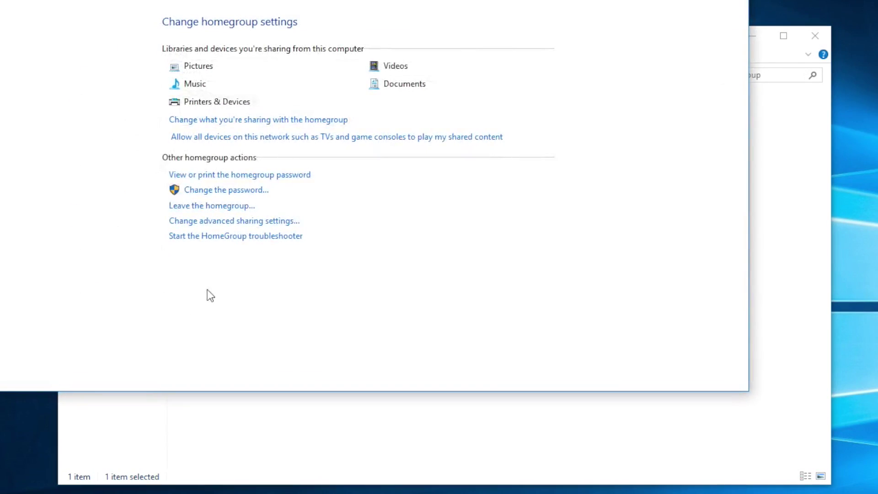
- Reopen advanced sharing settings and expand the Guest or Public and All Networks sections
left_click(235, 224)
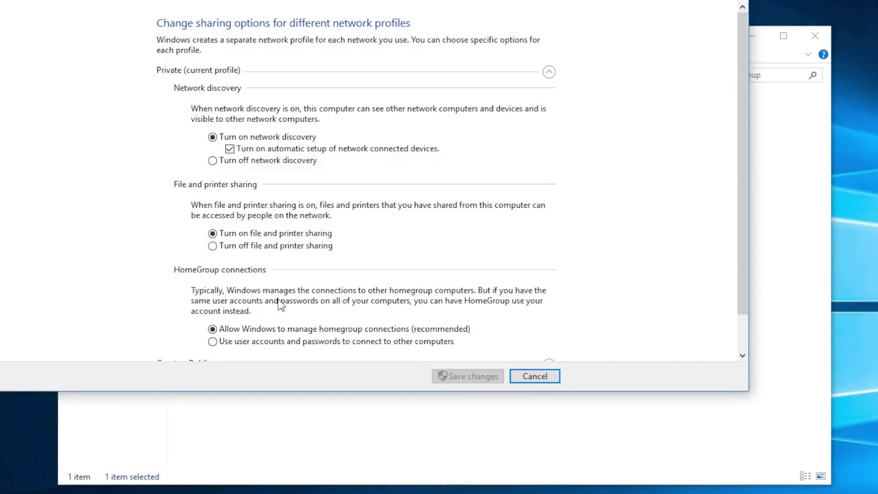
left_click_drag(740, 141, 740, 188)
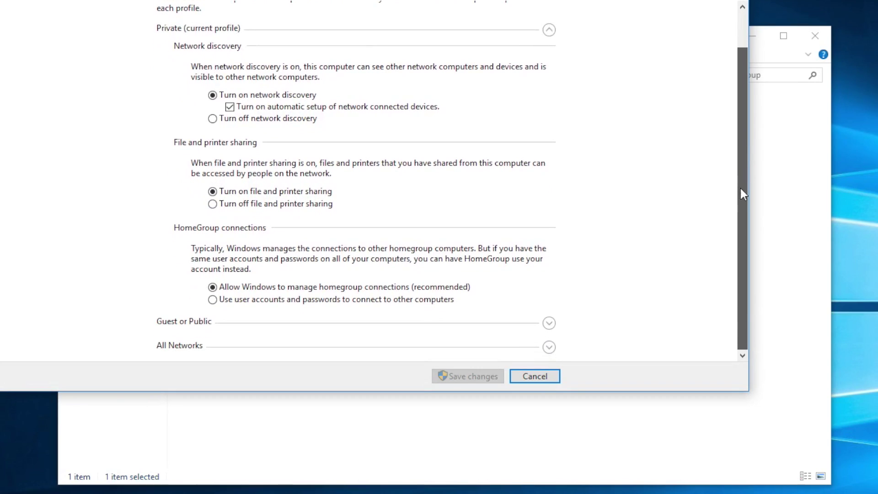
left_click(550, 324)
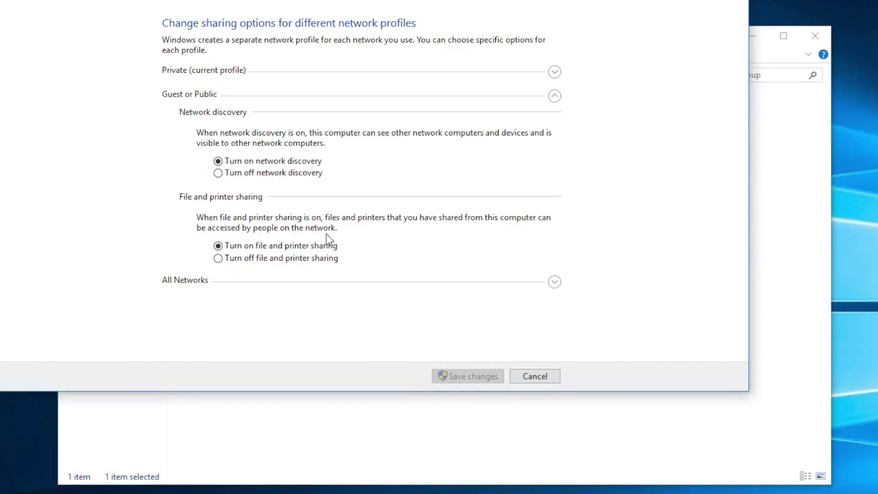
left_click(554, 282)
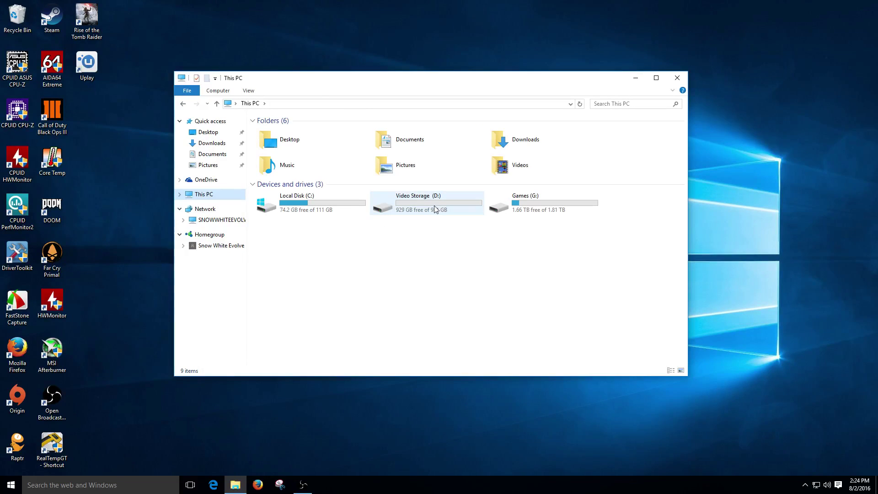
- On the Video Storage (D:) drive, create a new folder named 'Shared Content'
double_click(435, 210)
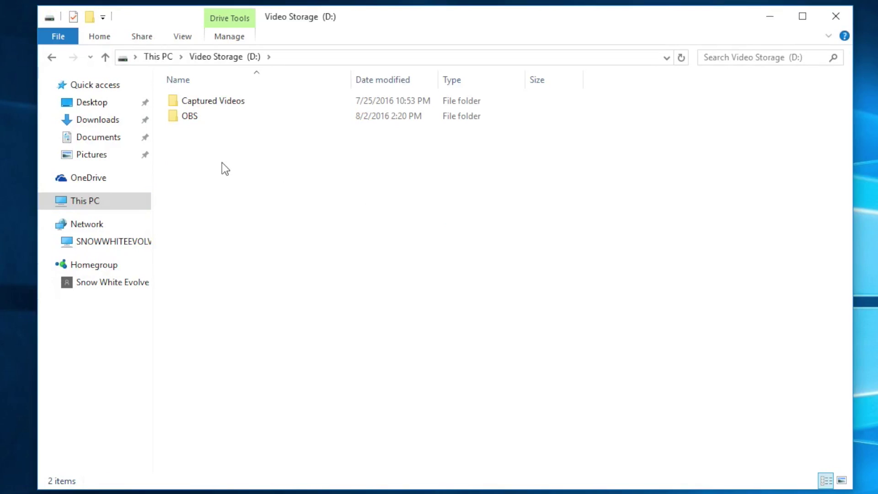
right_click(290, 171)
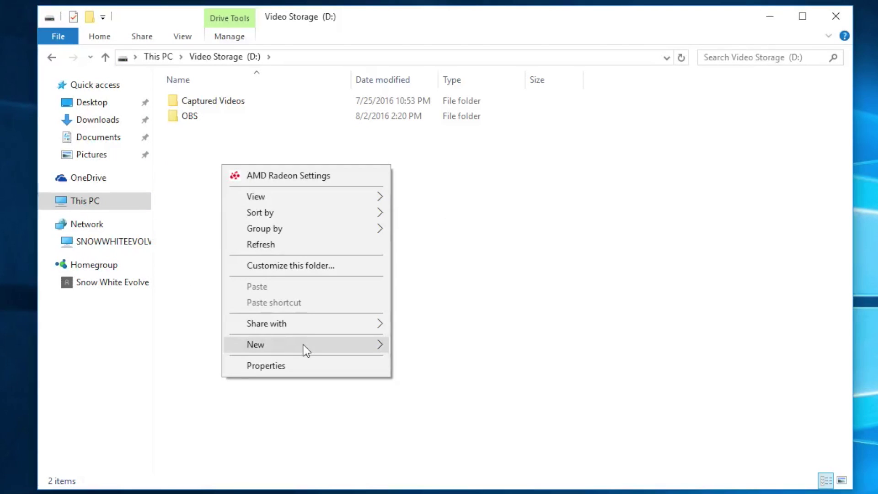
mouse_move(337, 349)
left_click(471, 346)
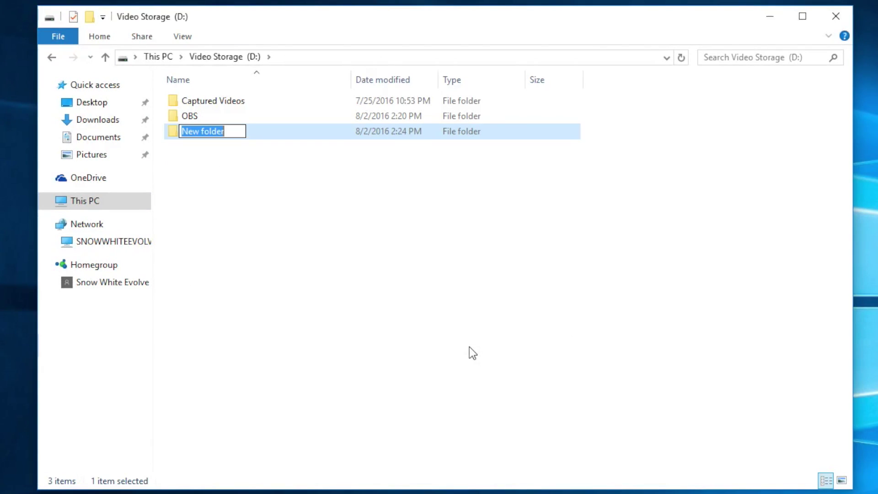
type("Shared")
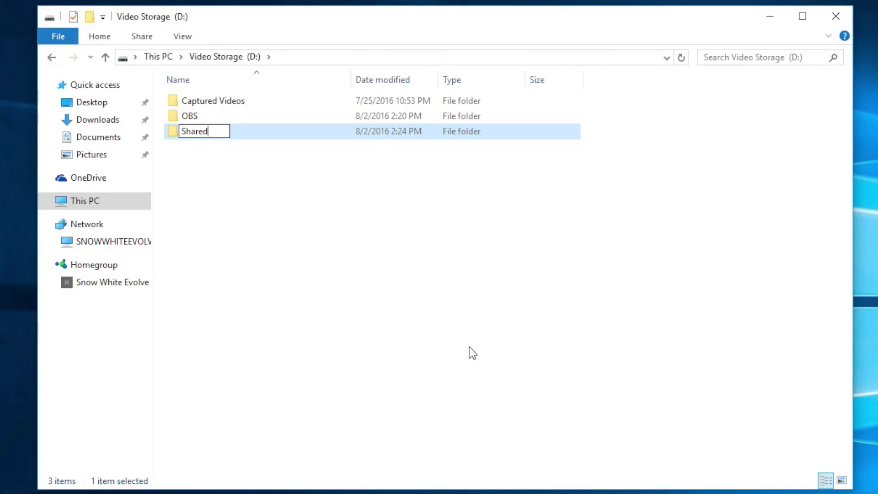
type(" Content")
key("Return")
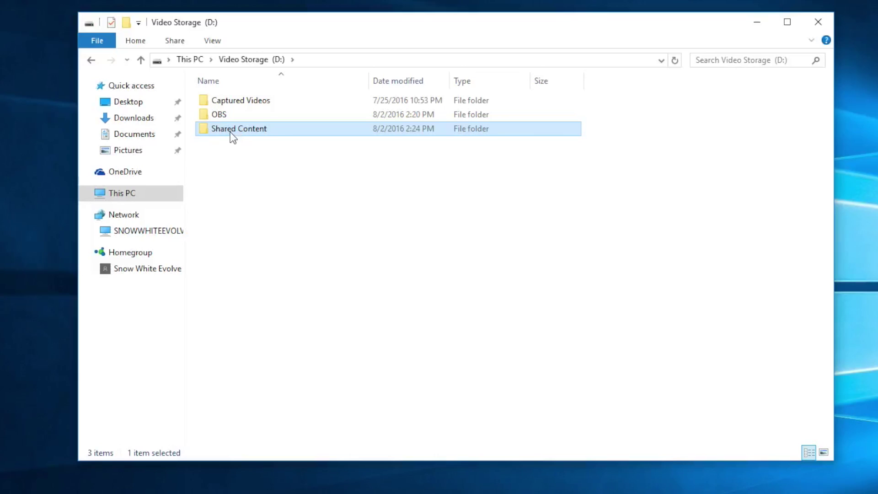
right_click(229, 132)
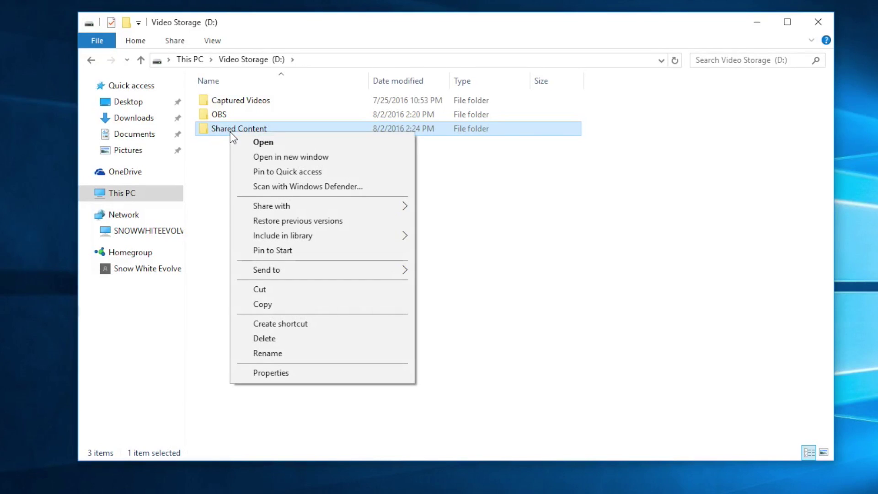
- Open the File Sharing dialog for Shared Content from its Properties Sharing tab
left_click(278, 376)
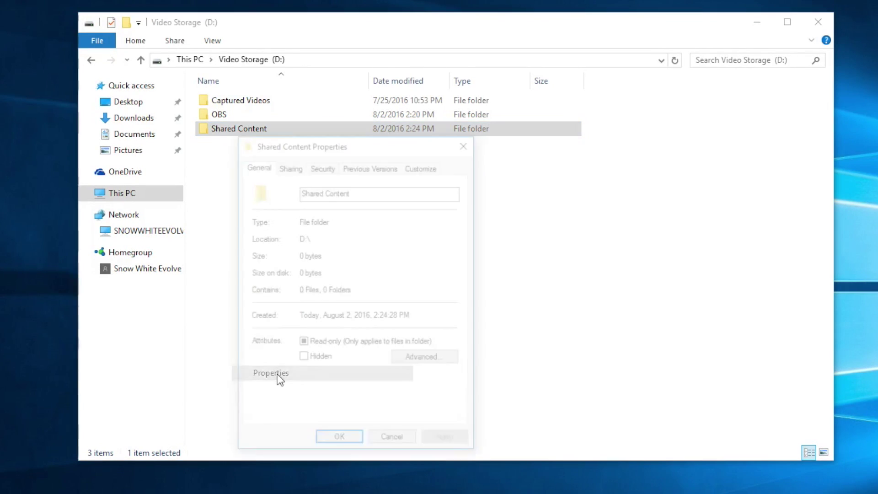
left_click(292, 166)
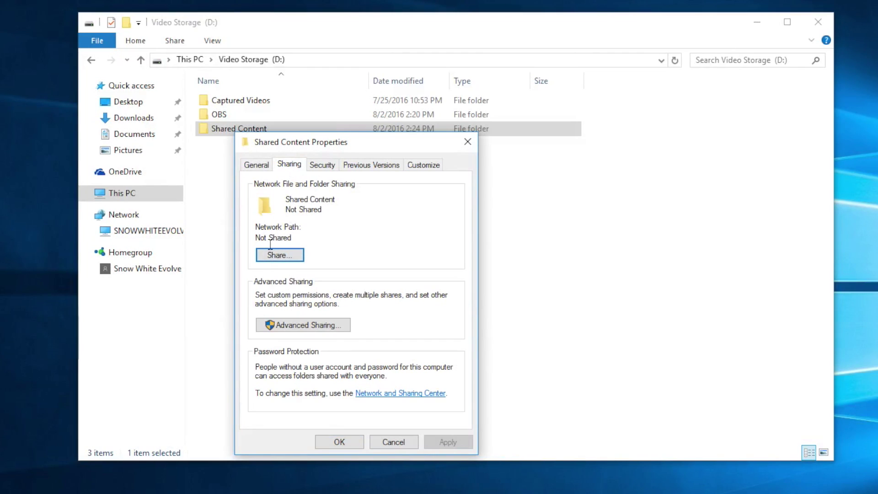
left_click(286, 256)
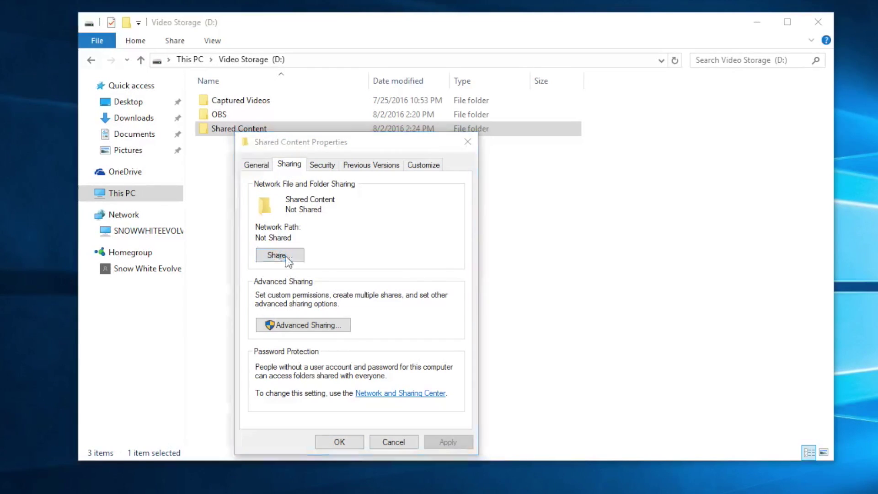
left_click_drag(359, 151, 365, 47)
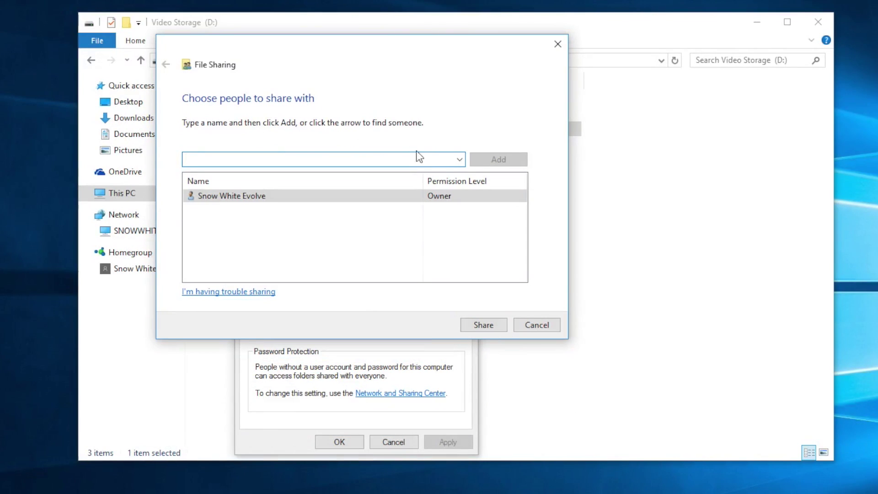
- Add Everyone with Read/Write permission and share the folder
left_click(460, 160)
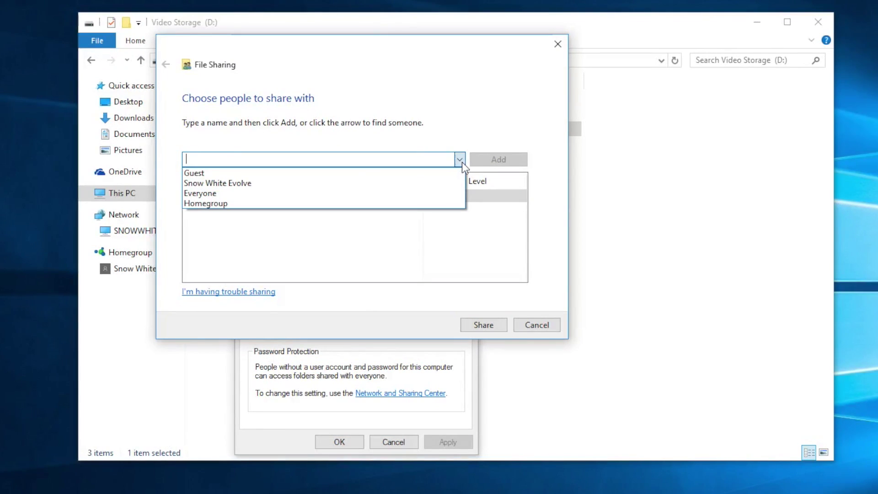
left_click(370, 193)
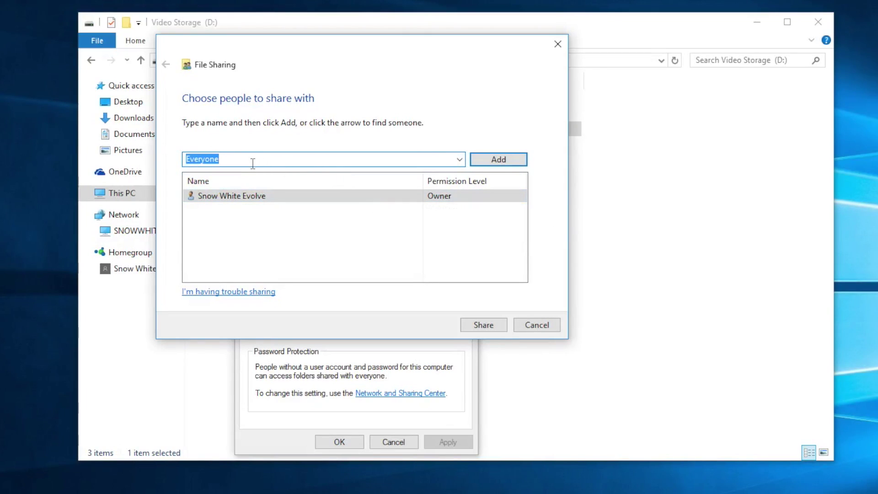
left_click(480, 161)
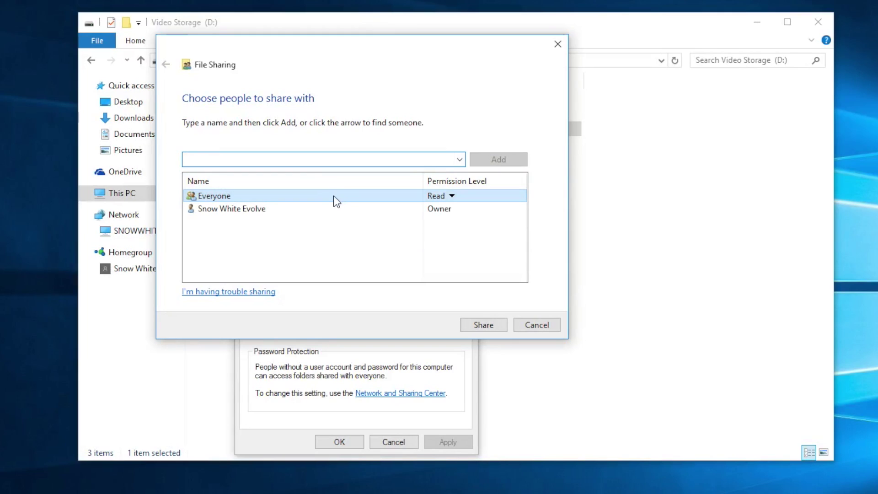
right_click(259, 196)
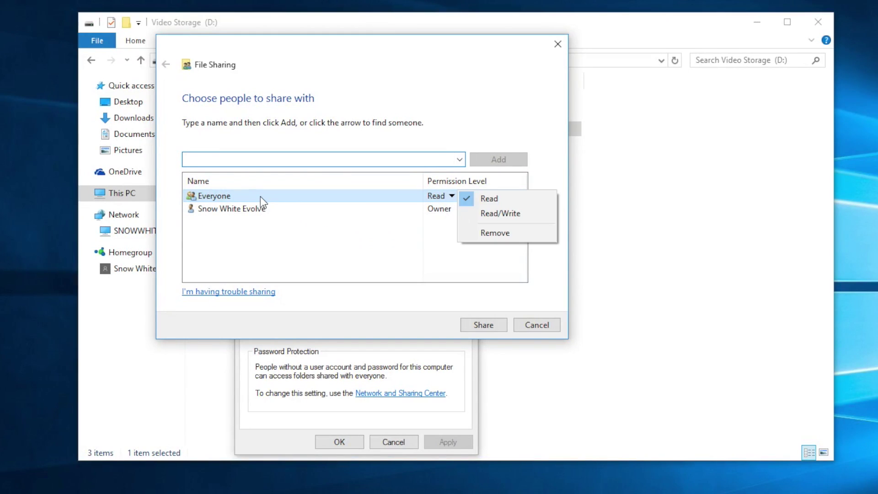
left_click(498, 213)
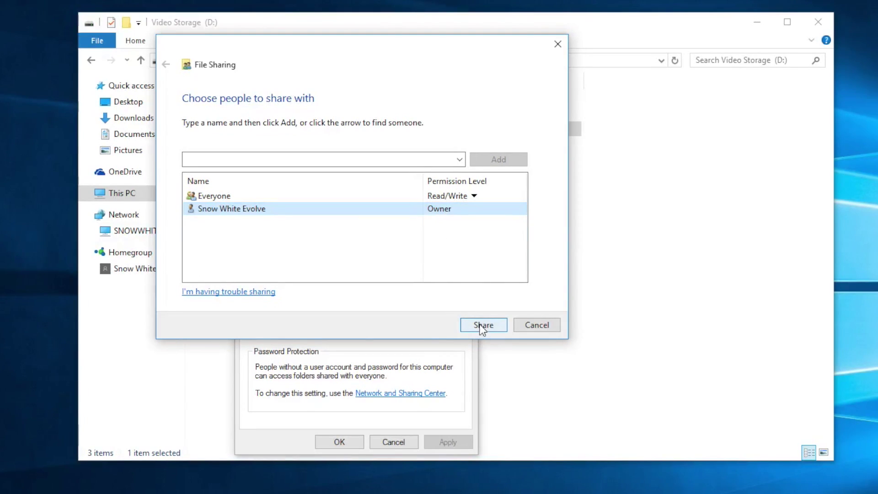
right_click(359, 193)
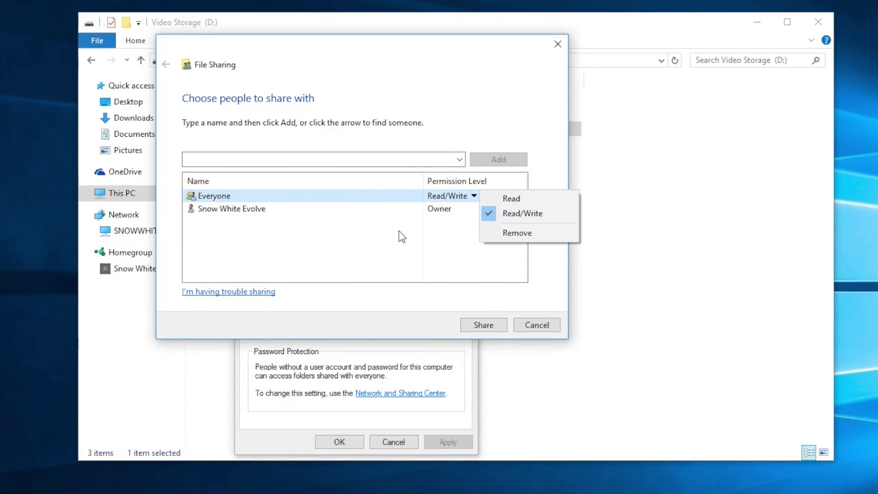
left_click(513, 213)
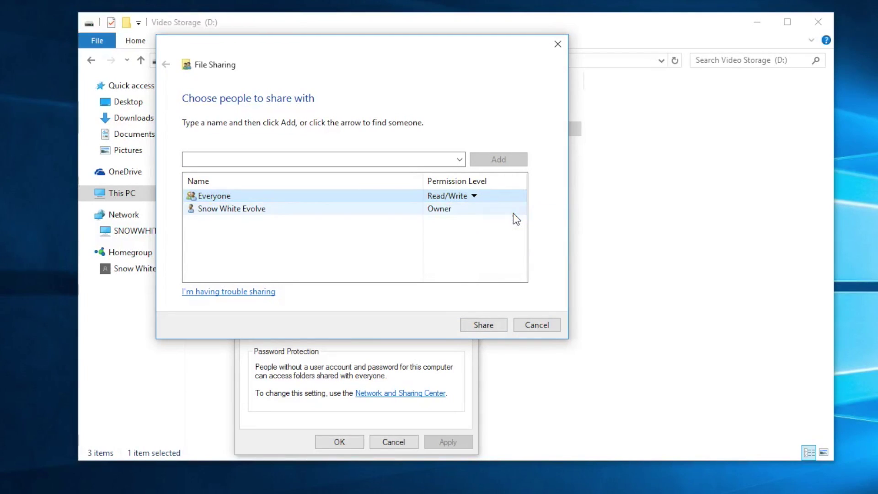
left_click(480, 327)
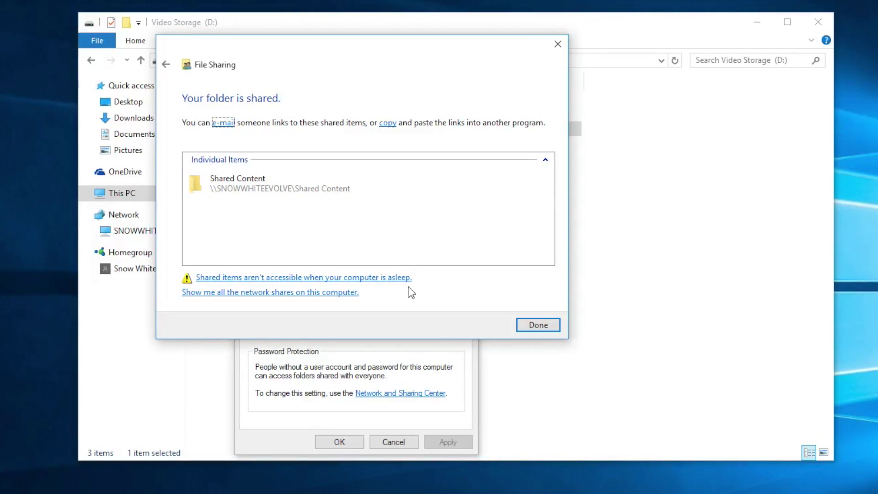
- Review Shared Content's advanced sharing and share permissions, confirm with OK, and close Properties
left_click(539, 326)
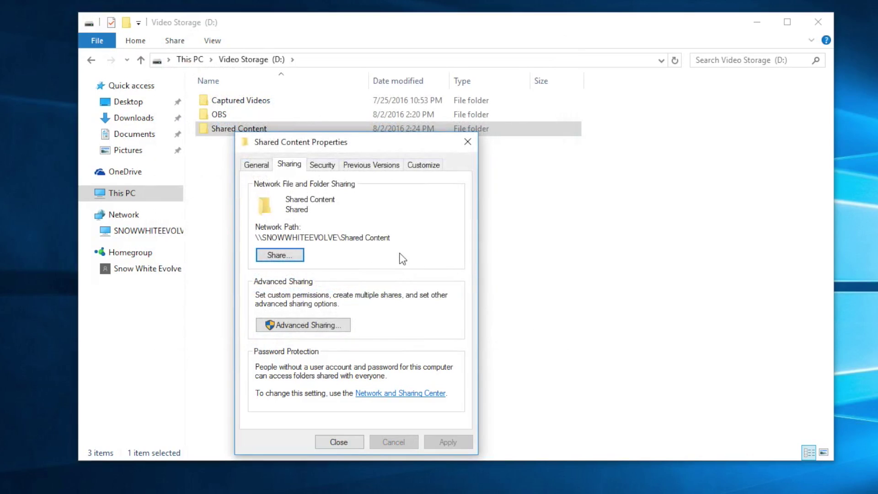
left_click(312, 326)
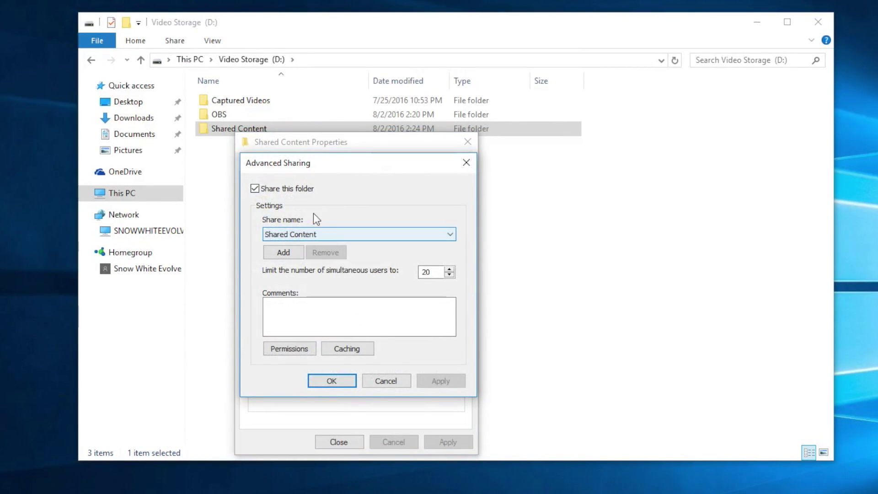
left_click(380, 235)
left_click(380, 236)
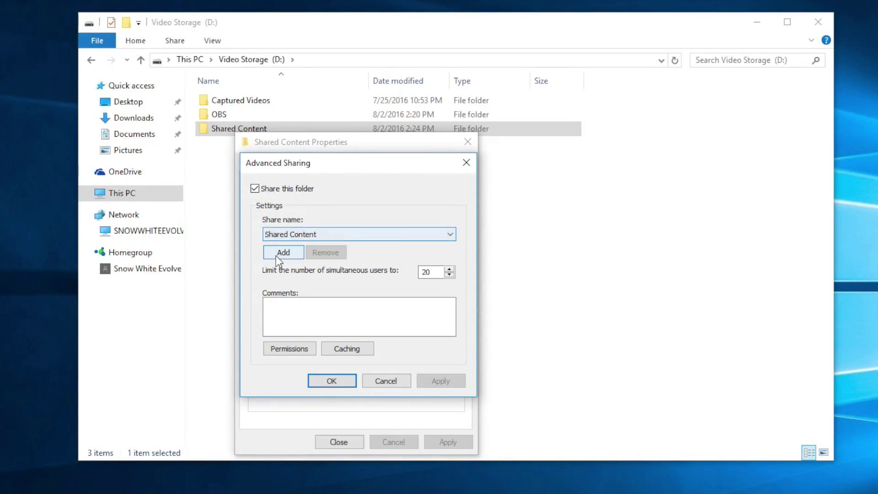
left_click(289, 349)
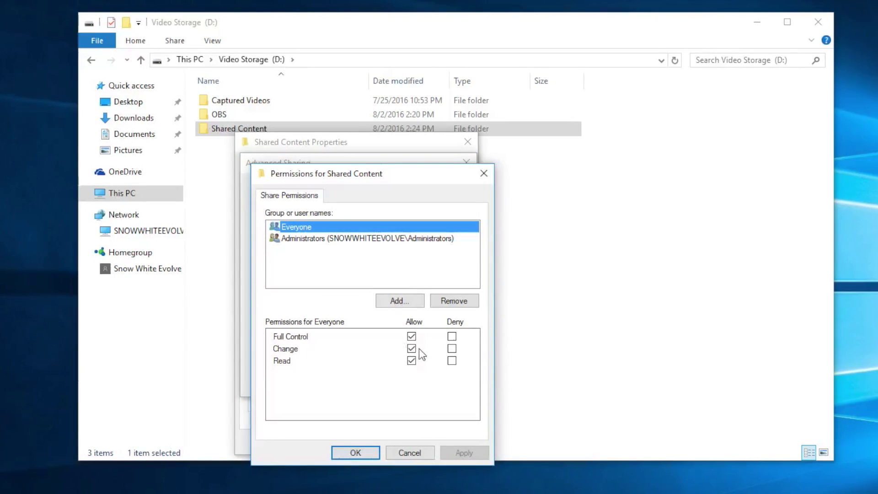
left_click(320, 239)
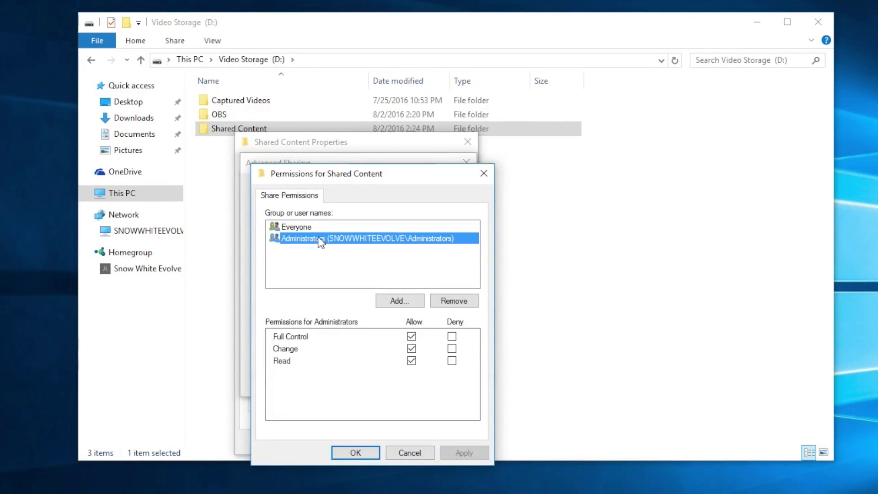
left_click(363, 459)
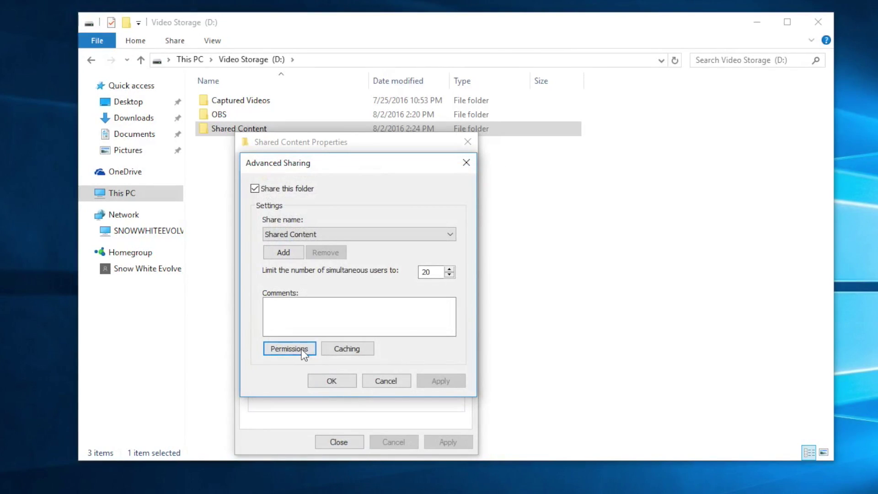
left_click(333, 384)
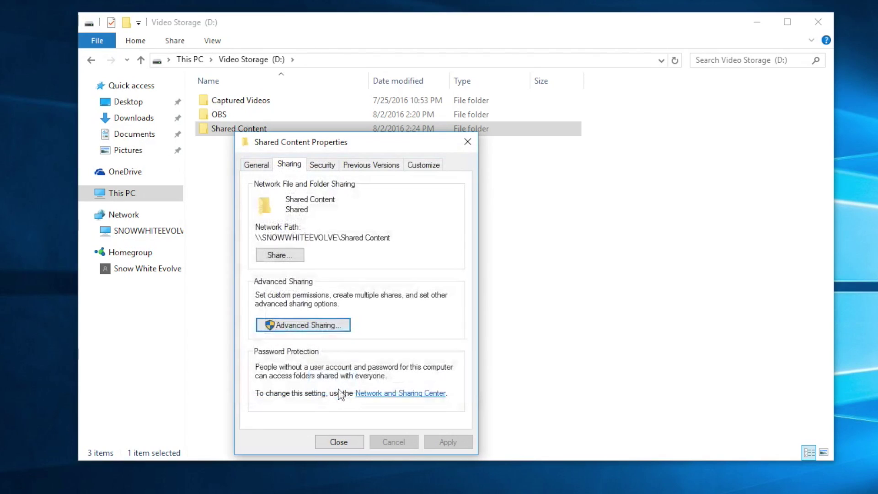
left_click(335, 442)
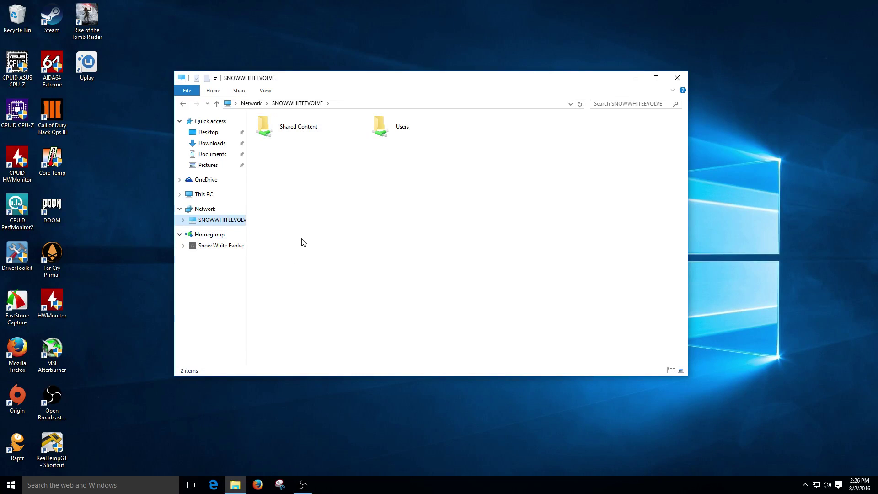
- On the second PC, close the remote folder and browse Network and Homegroup, ending on Network
left_click(678, 78)
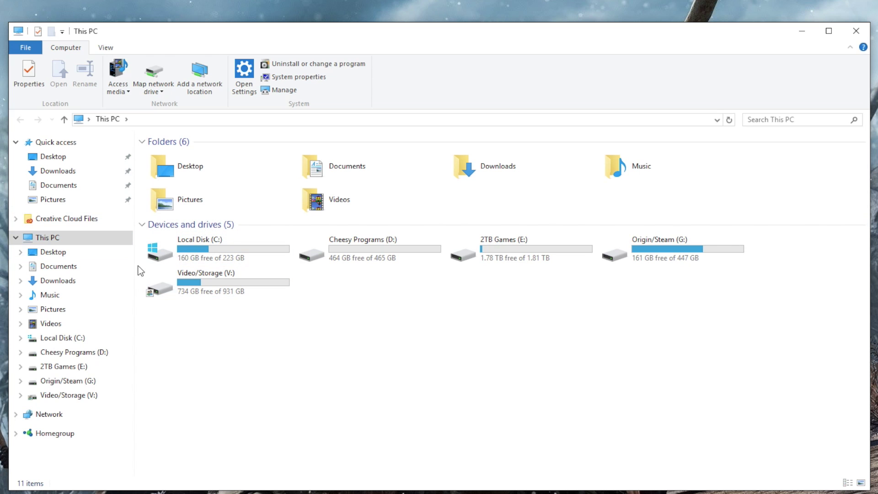
left_click(54, 415)
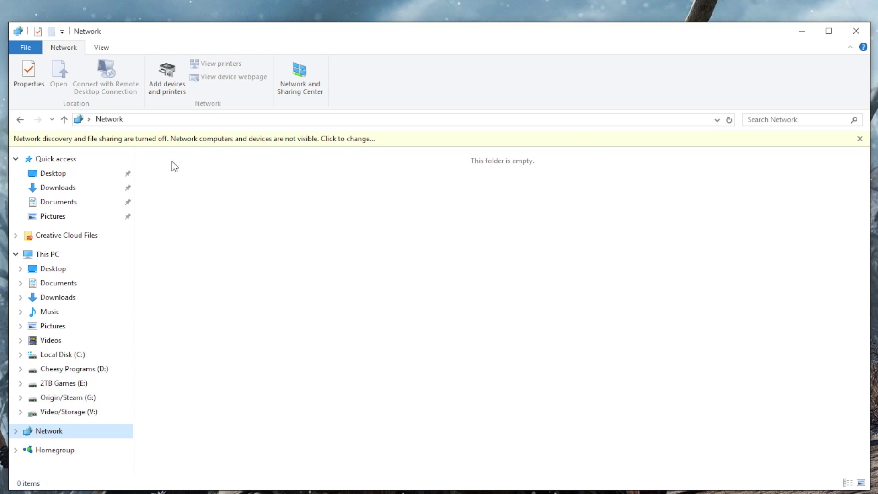
left_click(65, 451)
left_click(78, 415)
- Turn on Private network discovery and file and printer sharing in advanced sharing settings
left_click(856, 31)
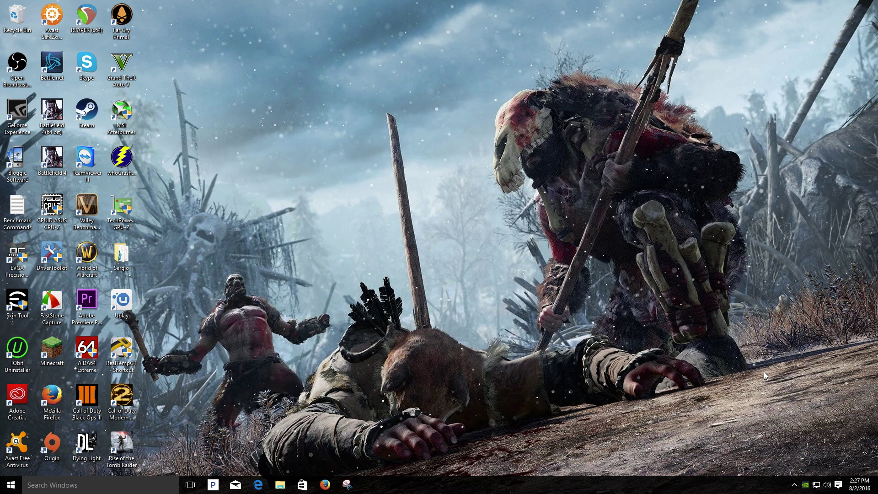
right_click(816, 486)
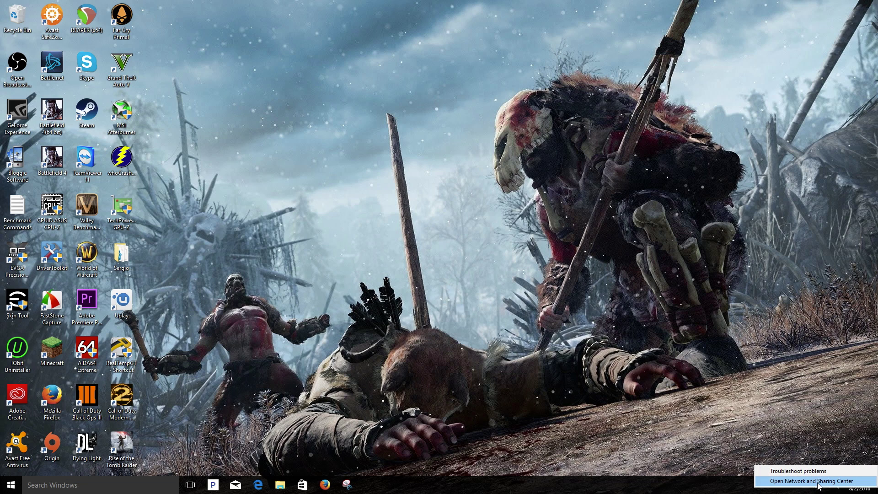
left_click(818, 481)
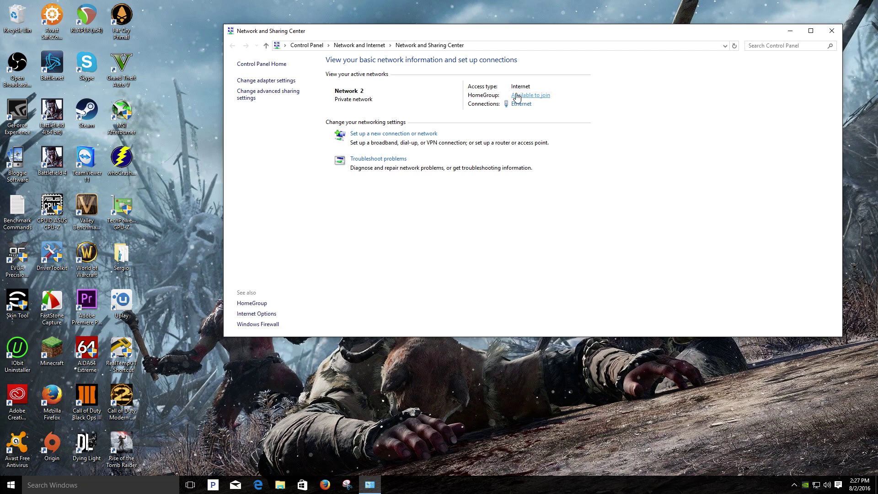
left_click(273, 97)
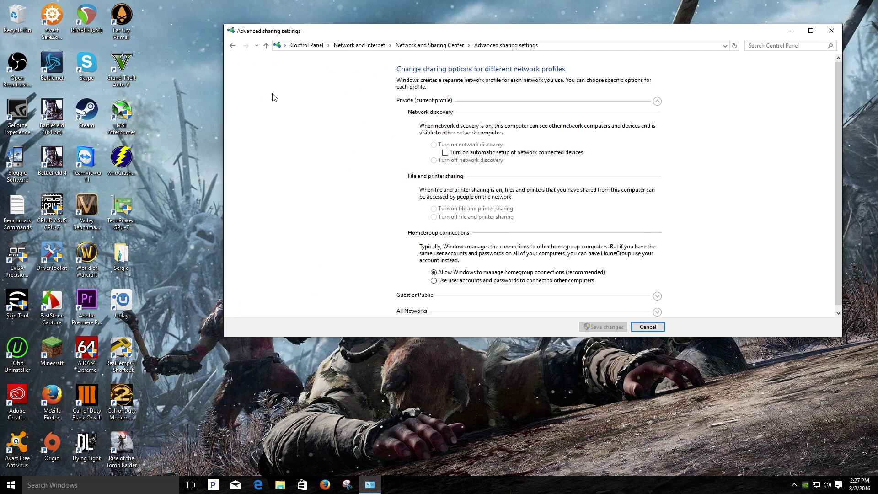
left_click(434, 145)
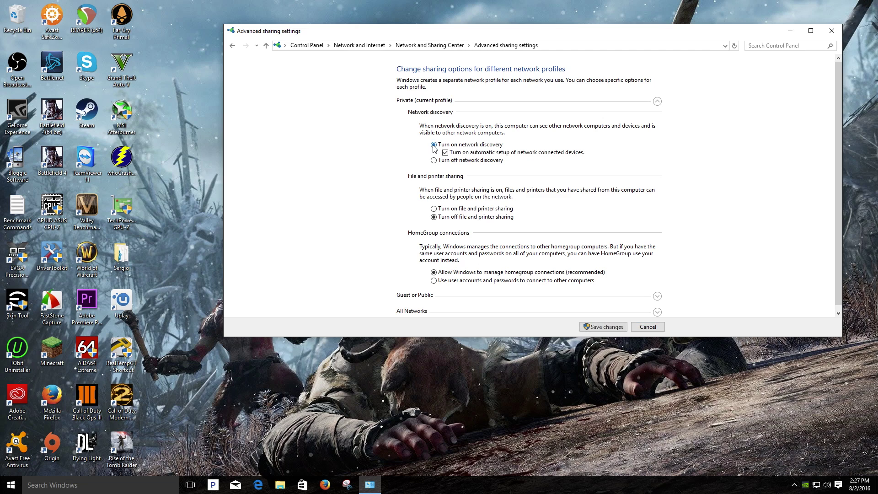
left_click(434, 209)
scroll(489, 234, "down", 1)
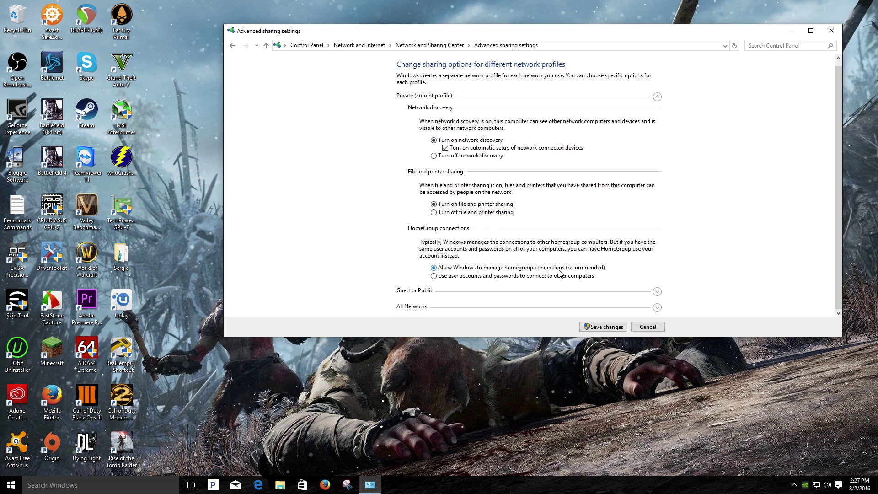
- Turn on Guest or Public discovery, turn off password-protected sharing, and save changes
left_click(658, 292)
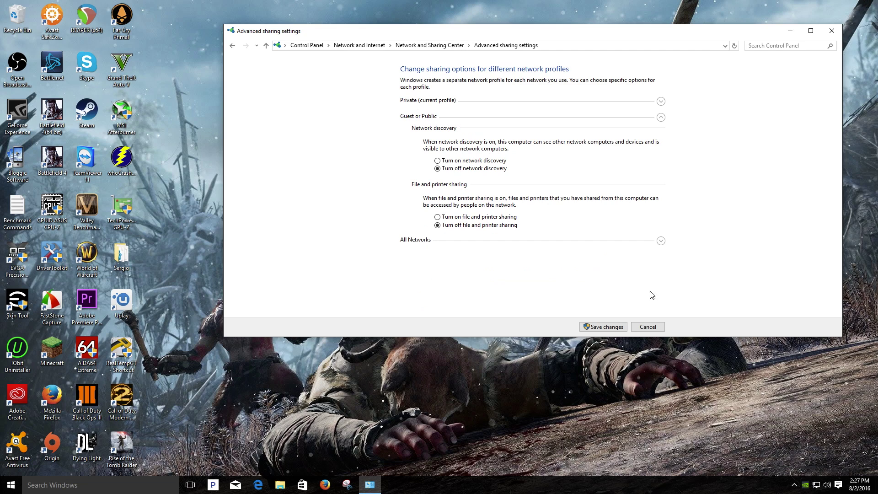
left_click(440, 162)
left_click(661, 241)
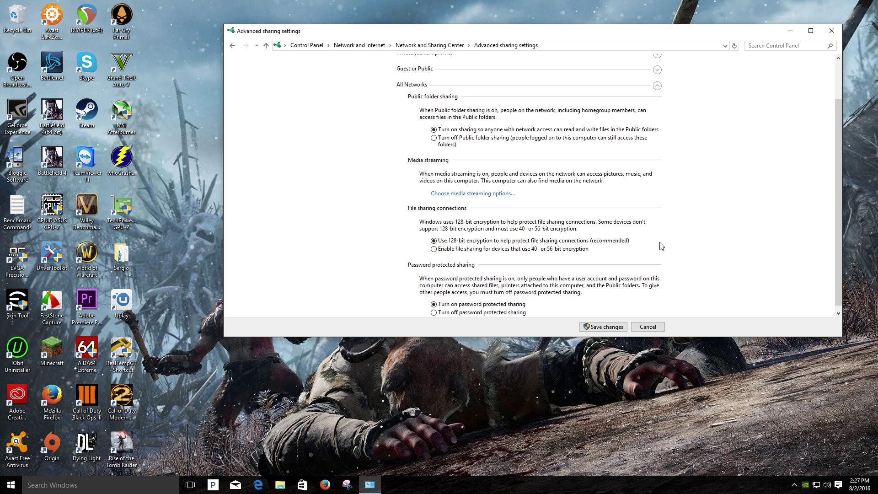
left_click(434, 308)
left_click(600, 328)
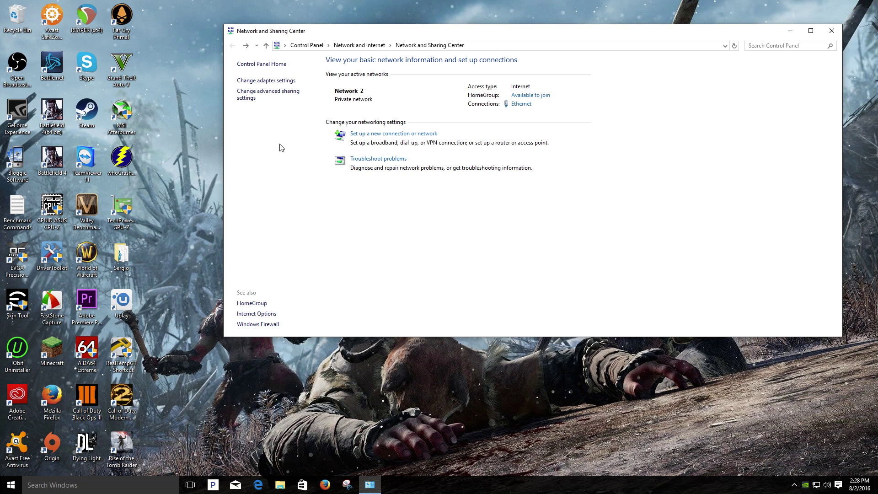
- Confirm two networked computers now appear under Network in File Explorer, then go to Homegroup
left_click(832, 31)
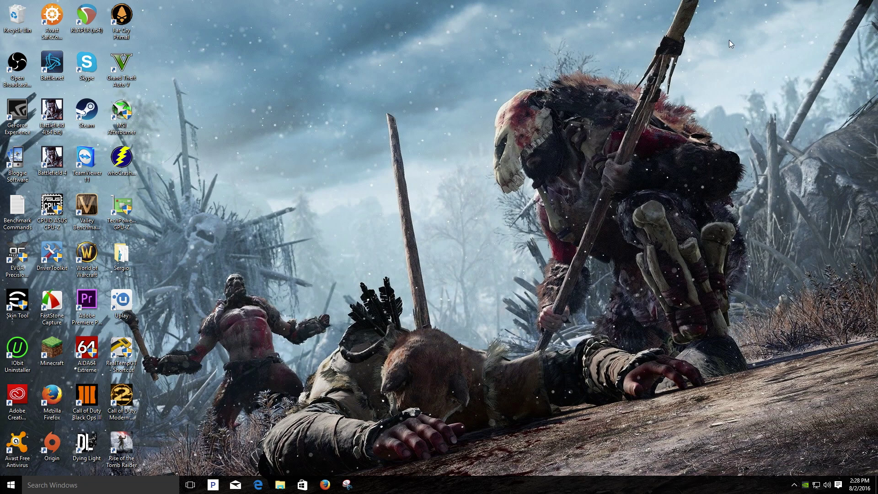
left_click(279, 485)
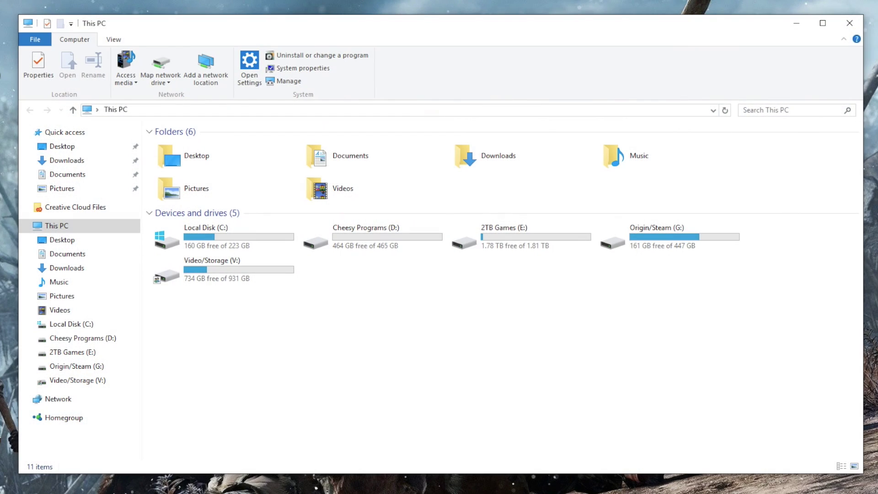
left_click(69, 402)
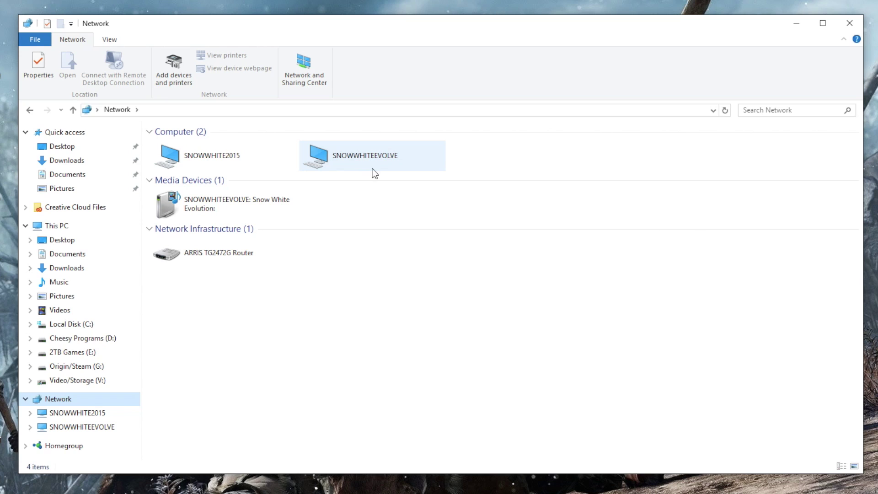
left_click(89, 448)
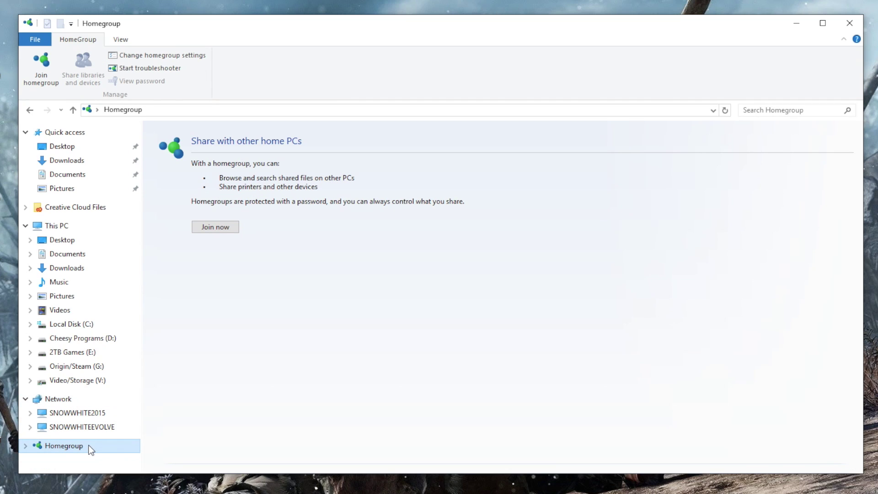
- Join the existing homegroup with Documents set to Shared, and start entering the homegroup password
left_click(228, 228)
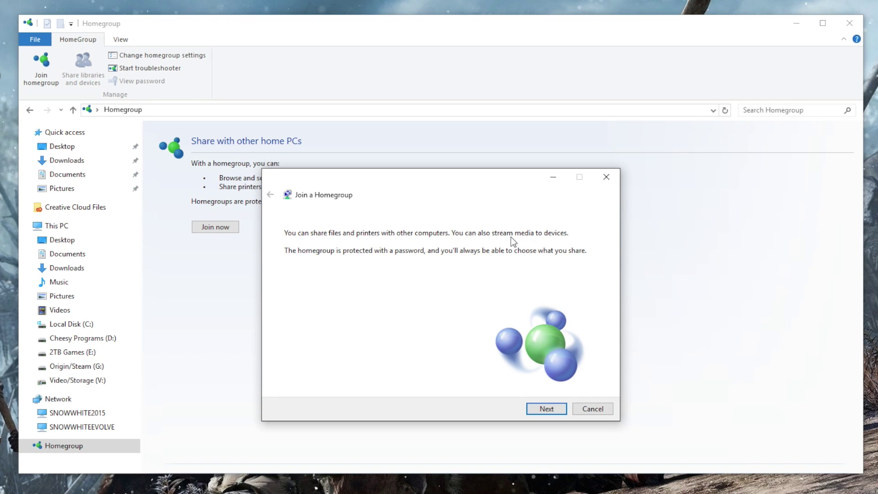
left_click(546, 410)
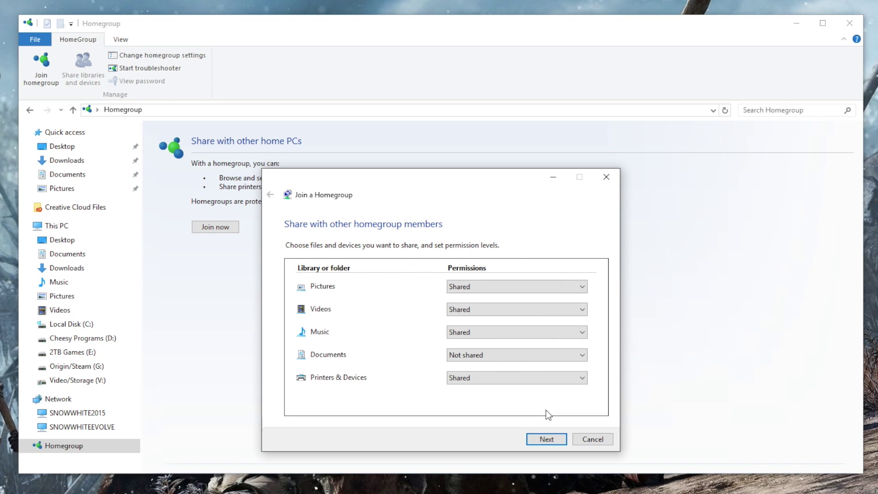
left_click(515, 355)
left_click(502, 366)
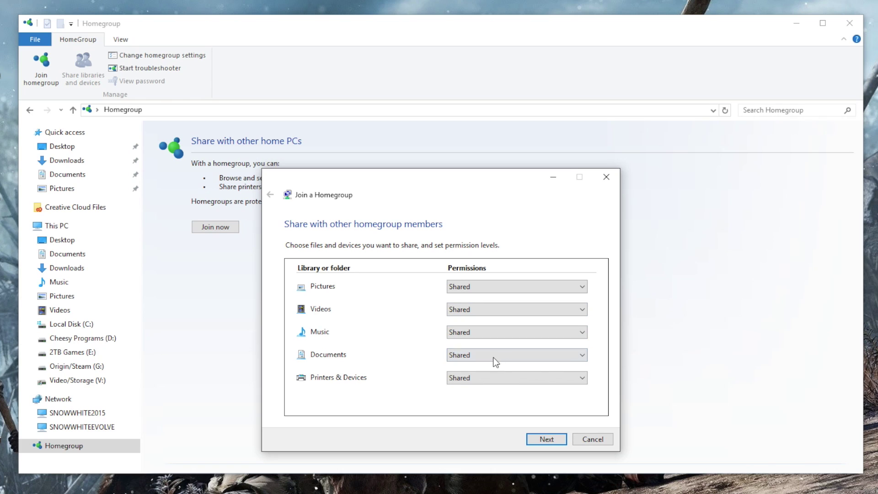
left_click(544, 441)
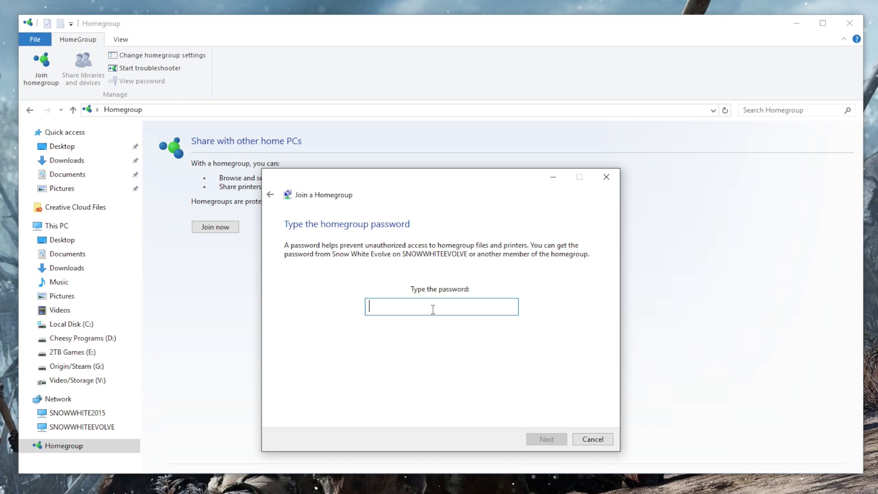
type("eC")
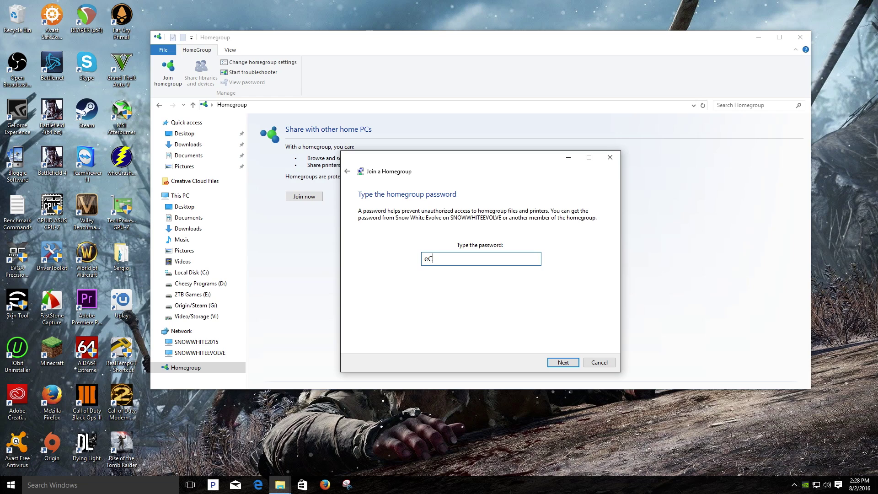
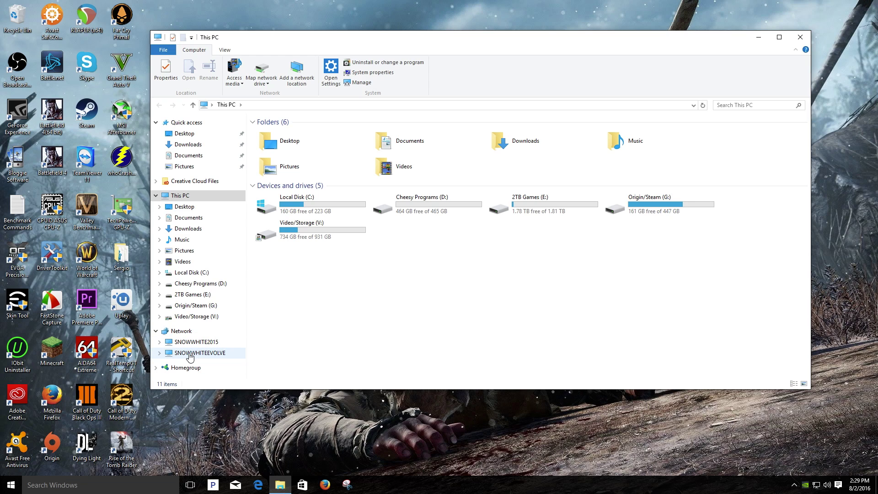
- Check SNOWWHITEEVOLVE's Shared Content, then open Video/Storage (V:) > Call of Duty Black Ops 3
left_click(204, 355)
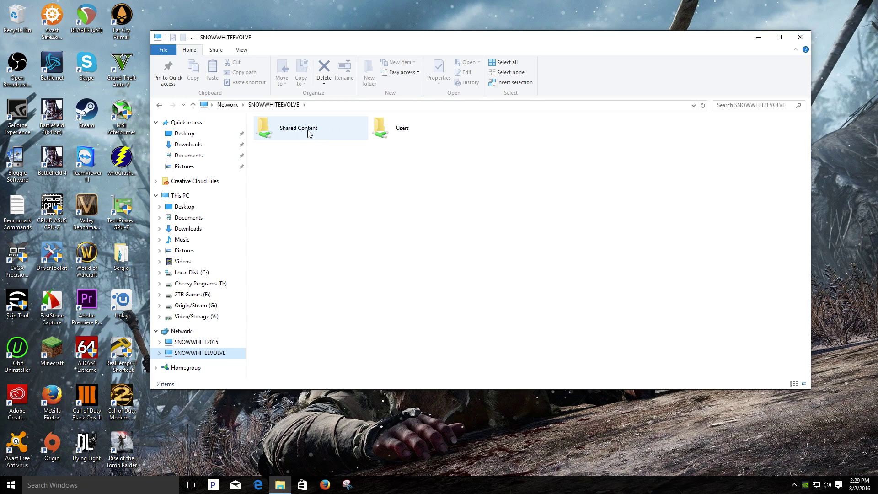
double_click(290, 131)
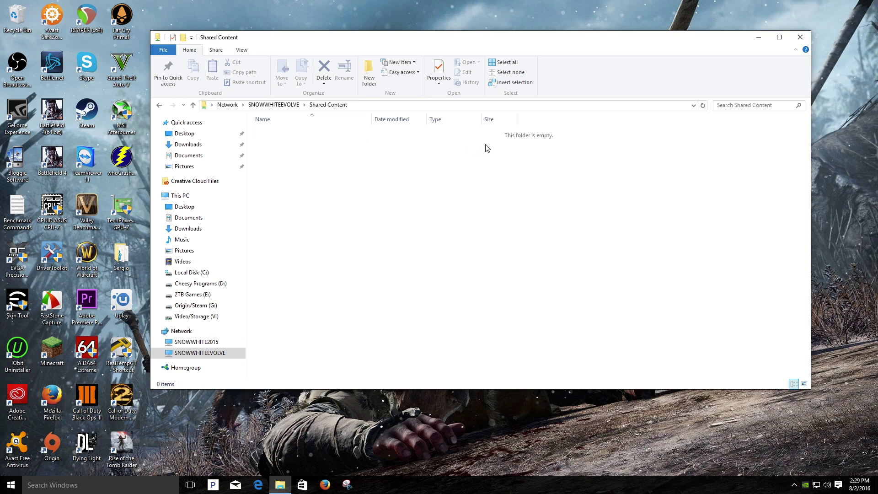
key("alt+Left")
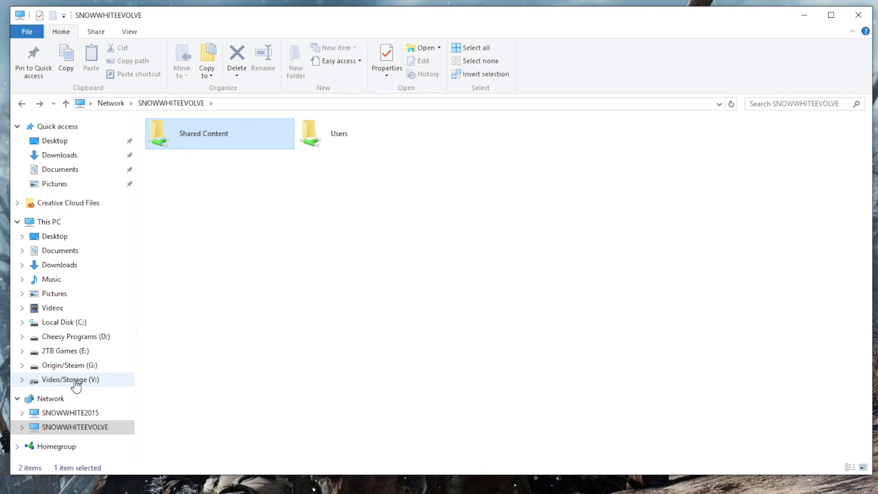
left_click(200, 318)
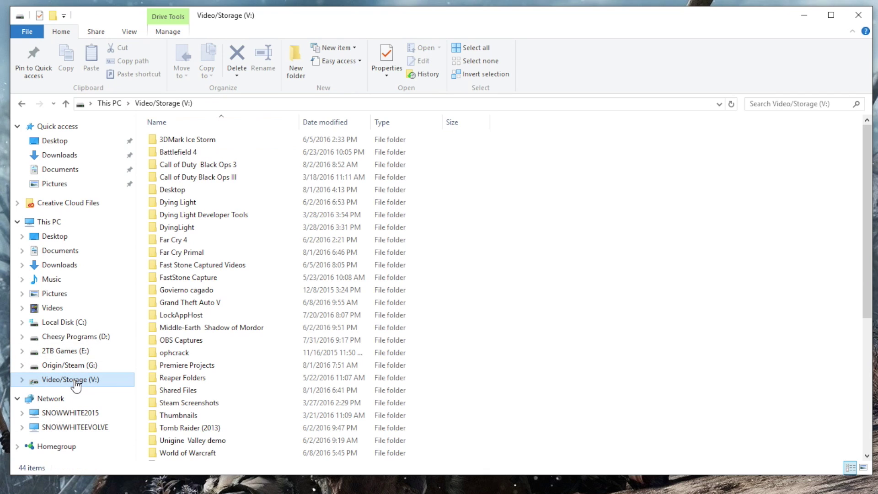
double_click(239, 165)
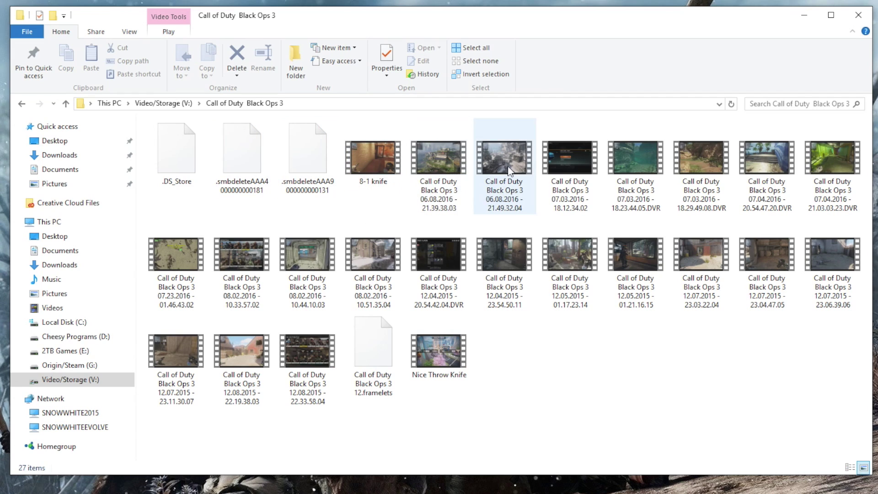
- Copy the 07.03.2016 Black Ops 3 video into SNOWWHITEEVOLVE's Shared Content folder
right_click(575, 183)
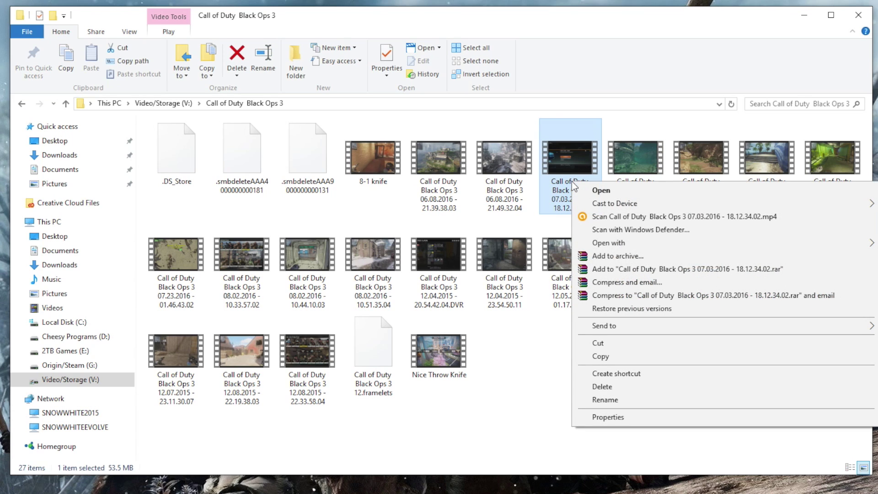
left_click(613, 356)
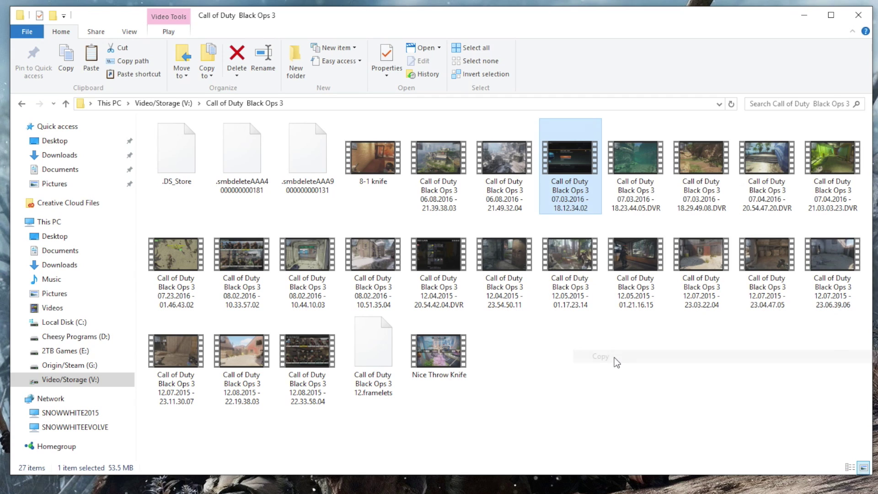
left_click(74, 428)
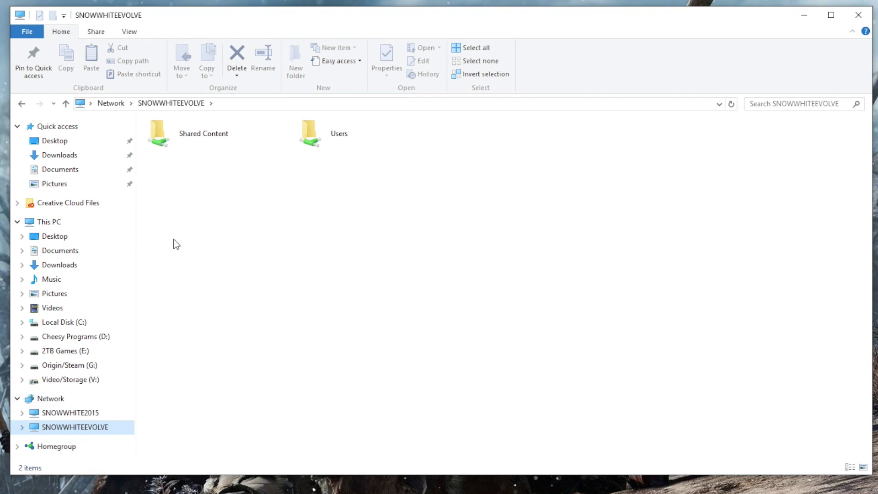
double_click(192, 139)
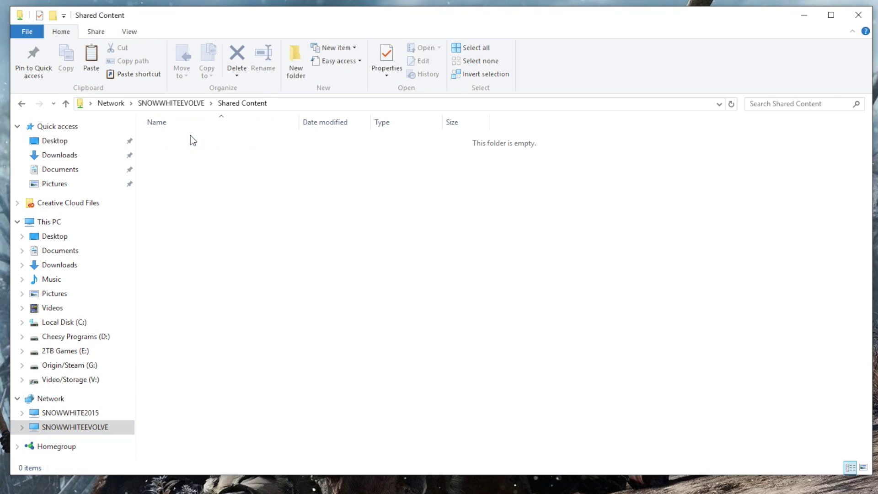
right_click(194, 168)
left_click(231, 251)
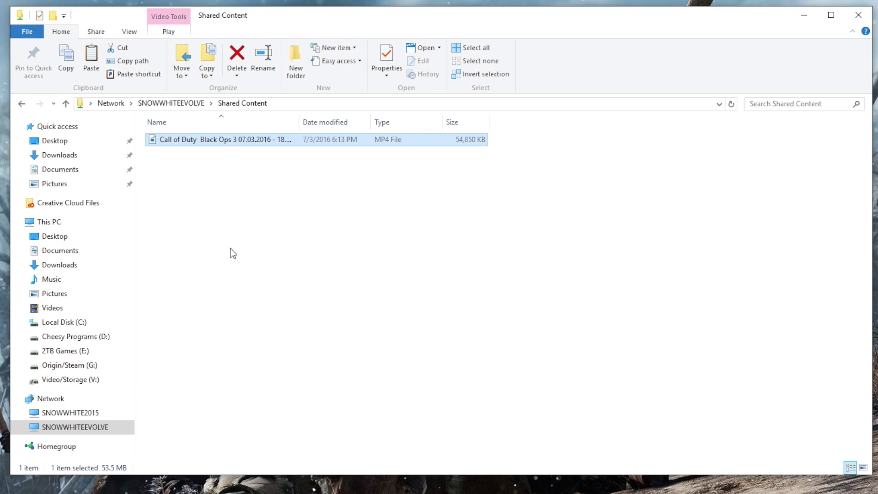
left_click(228, 138)
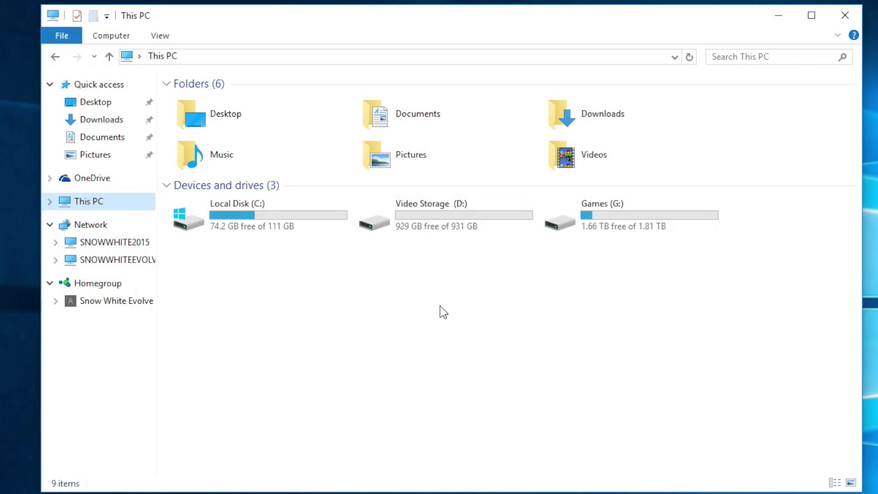
- Play the copied Black Ops 3 clip from Video Storage (D:) > Shared Content
left_click(444, 272)
double_click(436, 218)
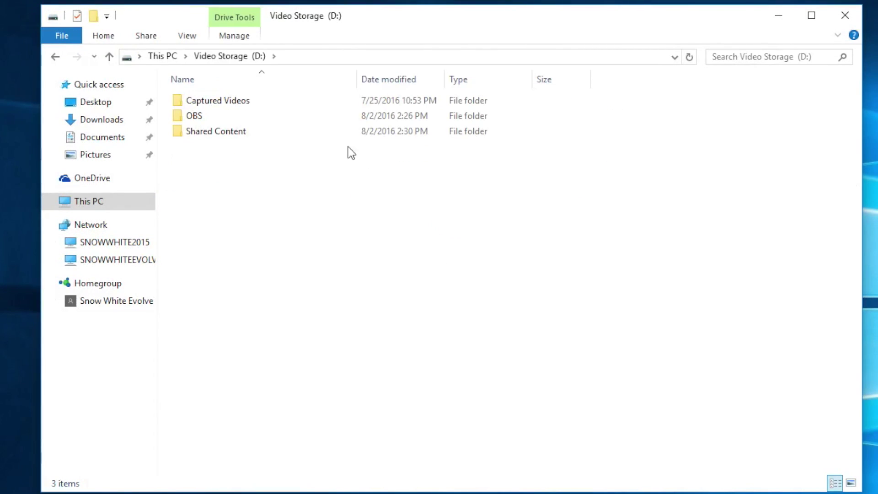
double_click(254, 132)
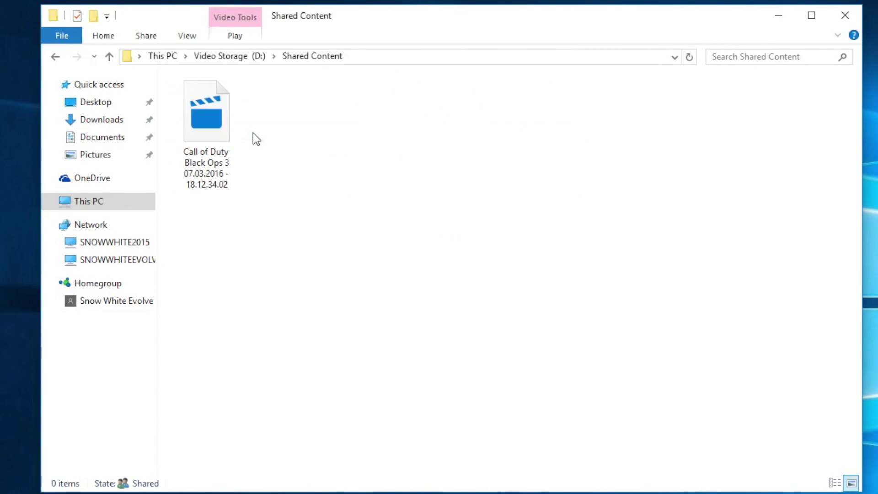
double_click(229, 147)
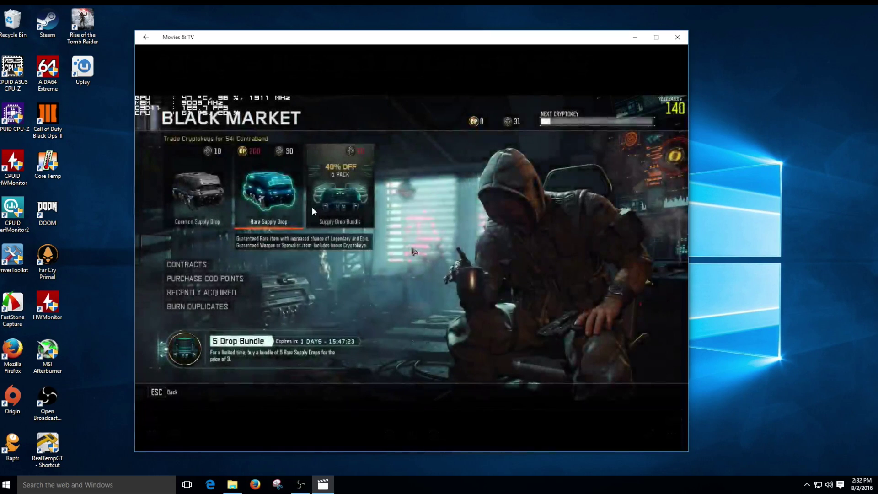
mouse_move(384, 281)
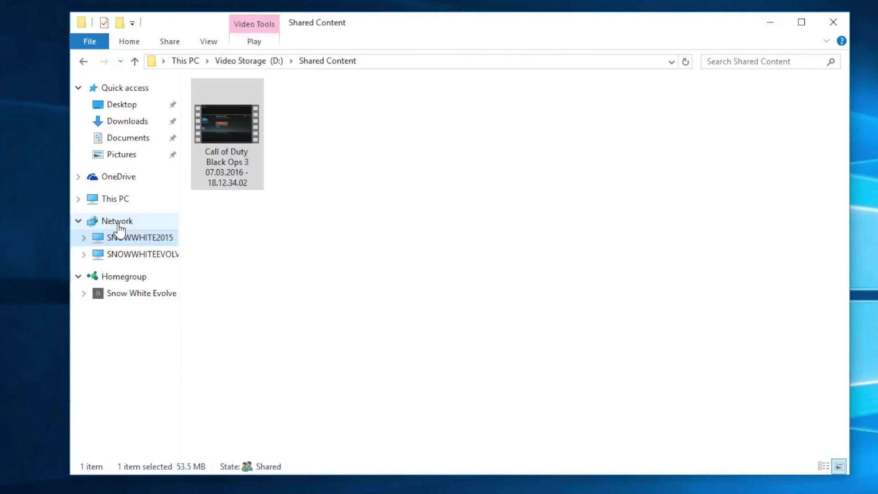
- Open the Far Cry 4 folder in SNOWWHITE2015's shared v folder
left_click(126, 244)
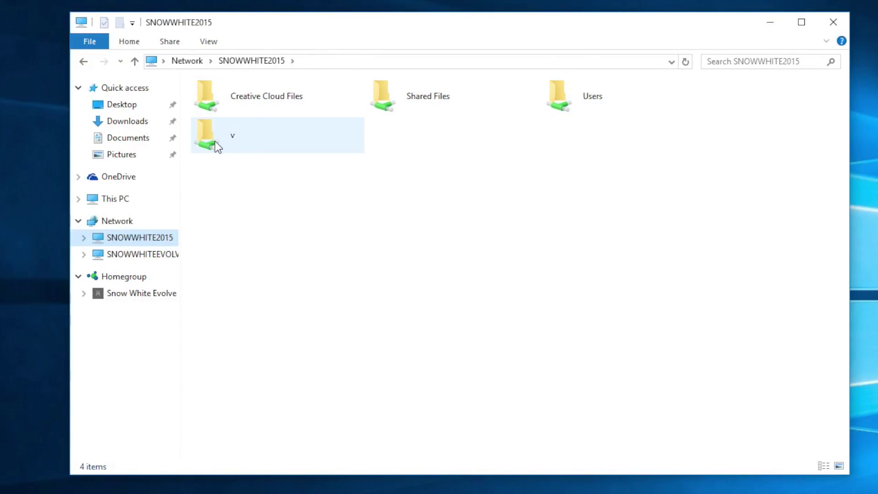
double_click(232, 139)
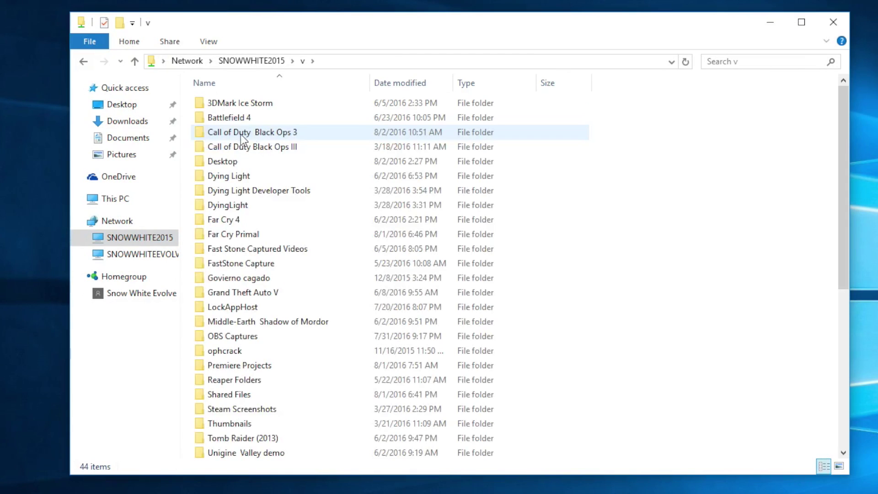
double_click(270, 221)
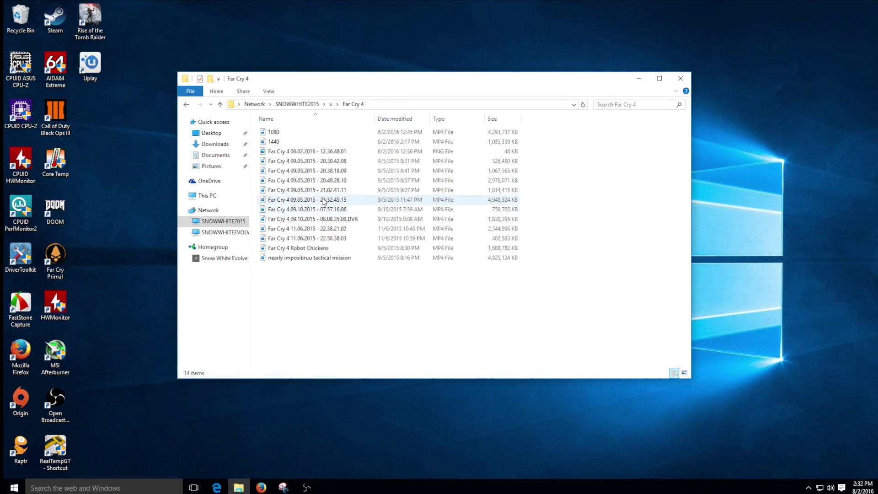
- Play the Far Cry 4 '1440' video in Movies & TV, jumping ahead three times on the seek bar
double_click(337, 142)
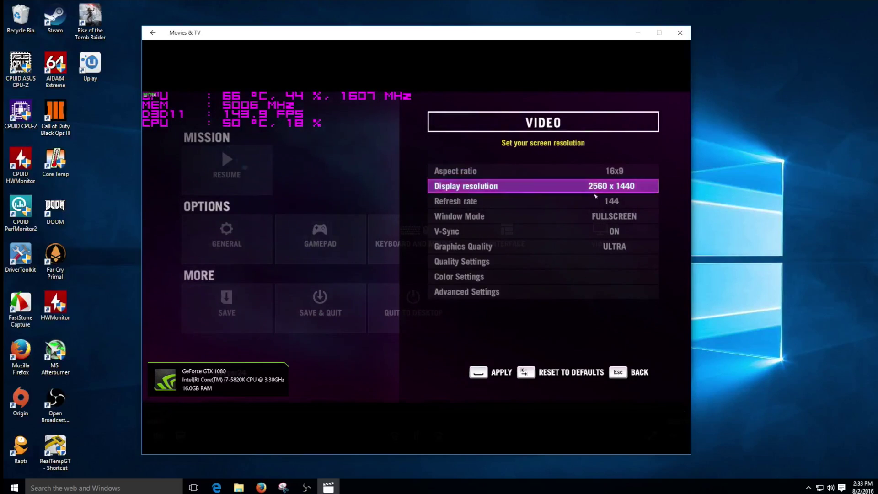
mouse_move(188, 443)
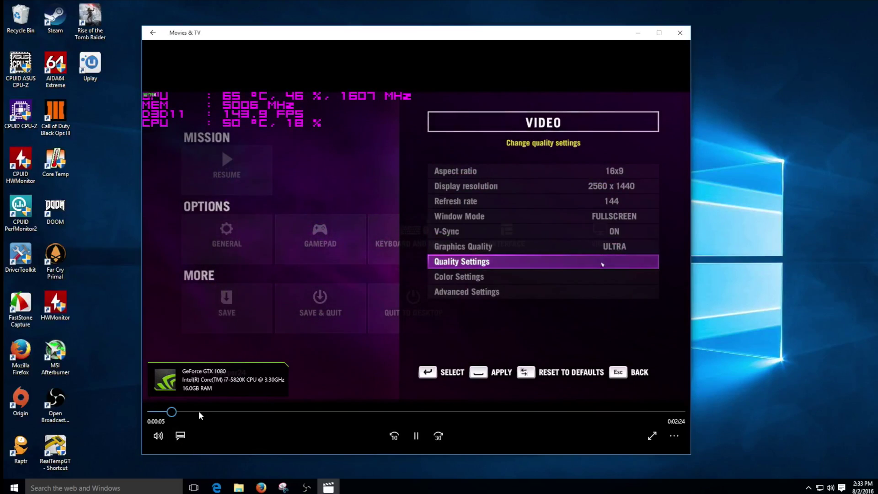
left_click(270, 413)
left_click(333, 414)
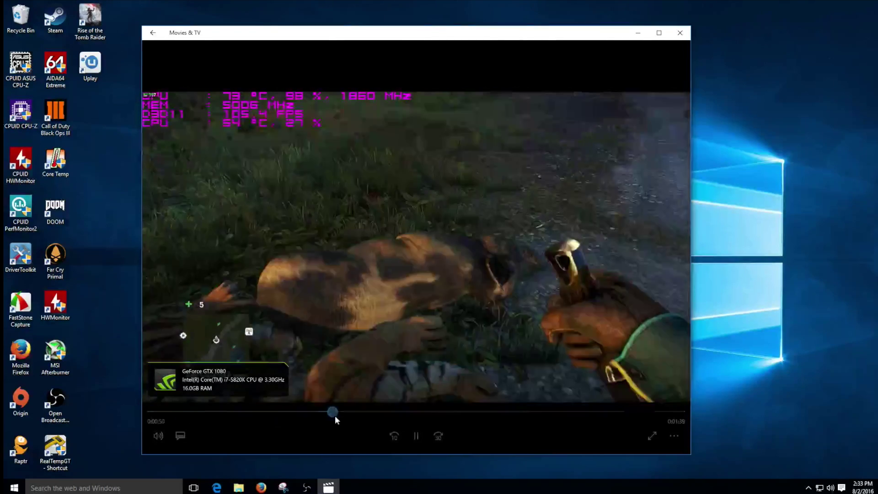
left_click(357, 413)
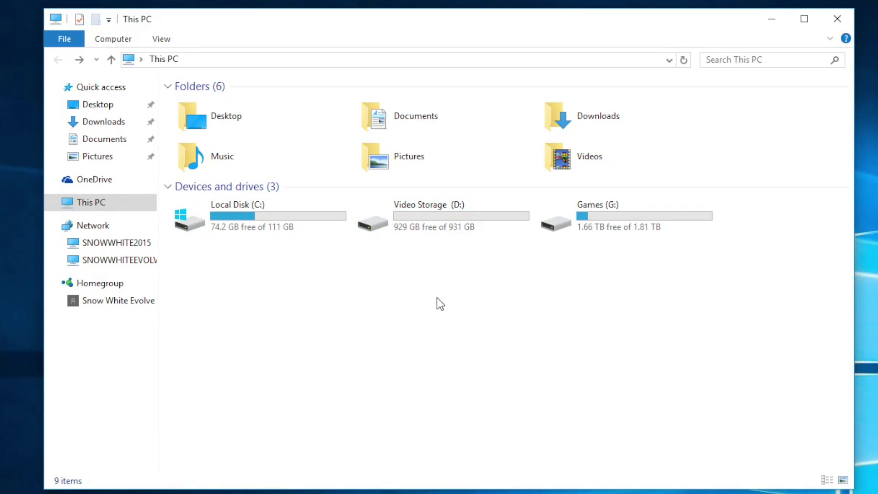
- Enable Share this folder for Video Storage (D:) in Advanced Sharing, with share name D and 20 users
right_click(432, 220)
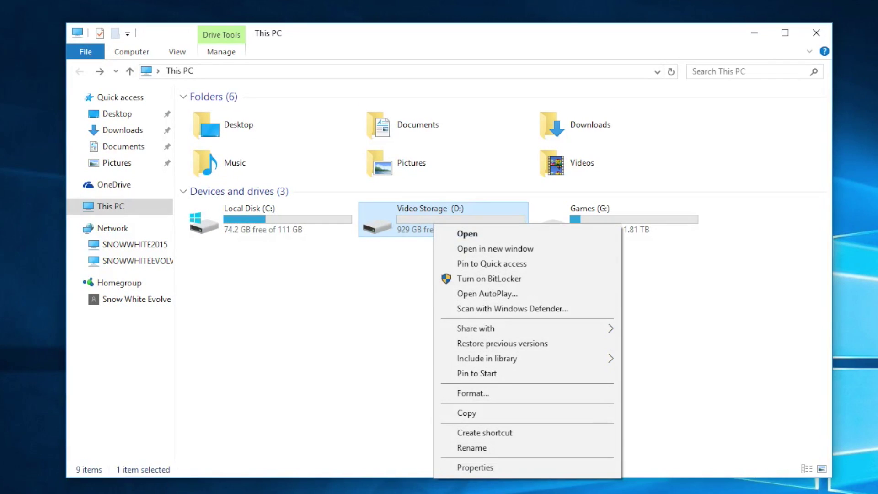
left_click(511, 468)
left_click(649, 267)
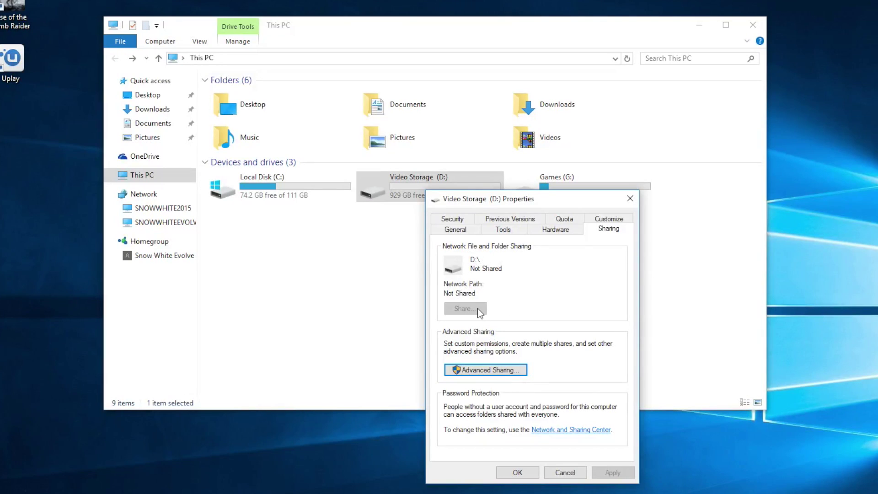
left_click(505, 372)
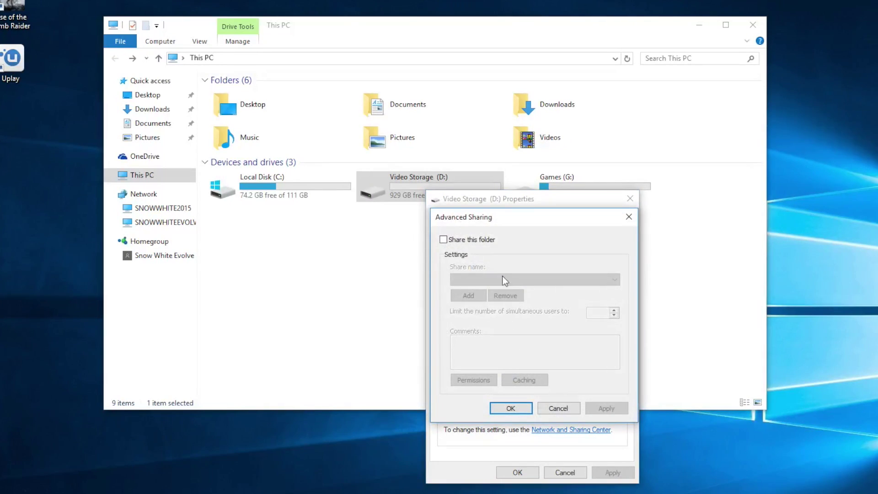
left_click(457, 242)
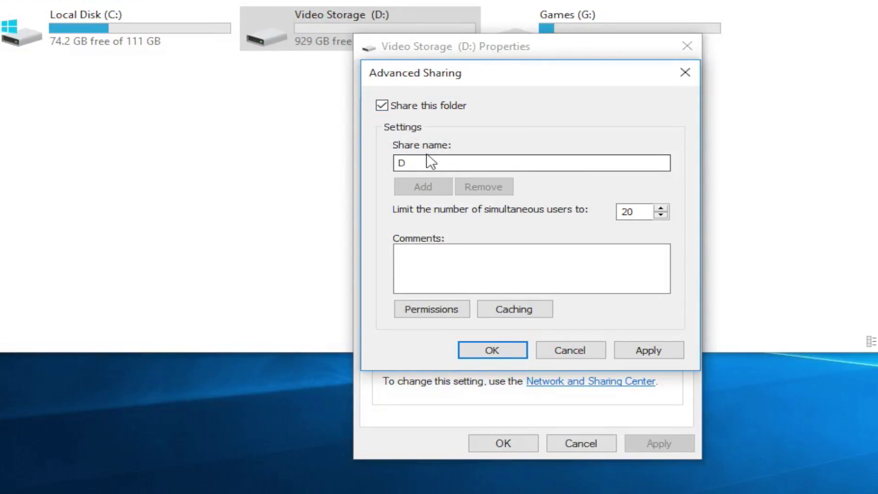
- Replace the share name D with 'Hard Drive For Video Share'
left_click(408, 163)
key("BackSpace")
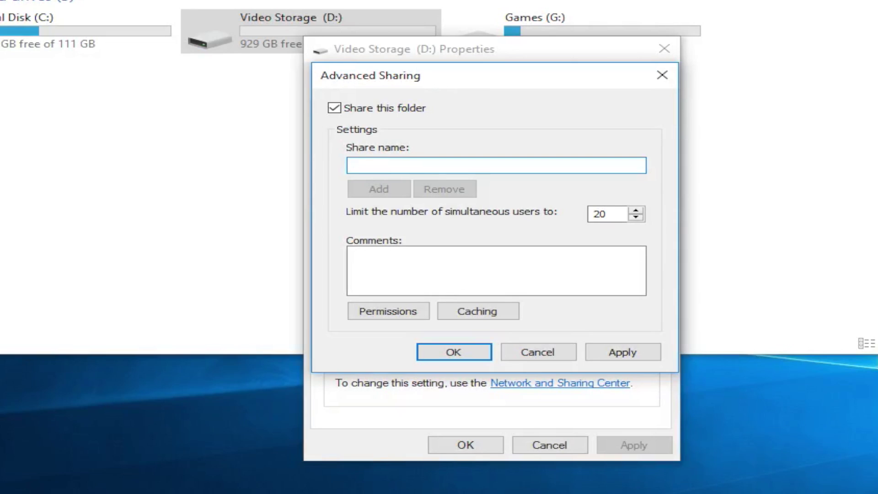
type("Hard Drive ")
type("For Video Share")
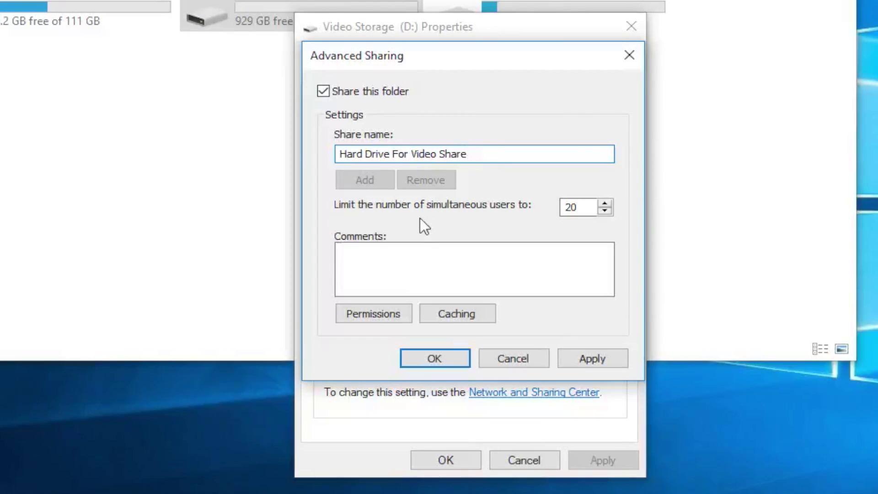
- Grant Everyone Full Control in the share permissions and apply the Advanced Sharing settings
left_click(365, 314)
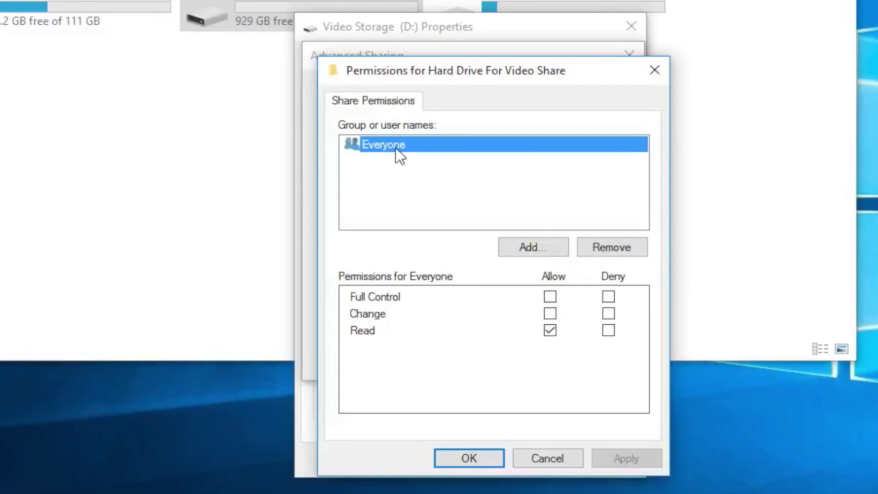
left_click(549, 298)
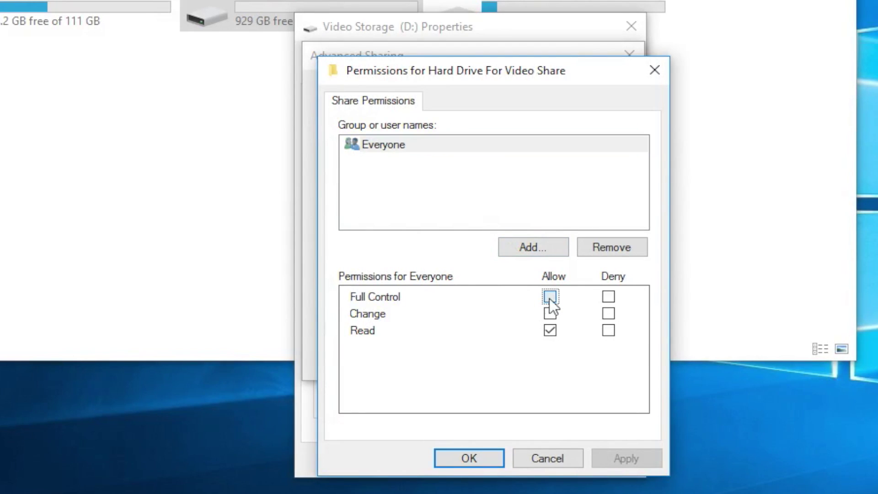
left_click(536, 246)
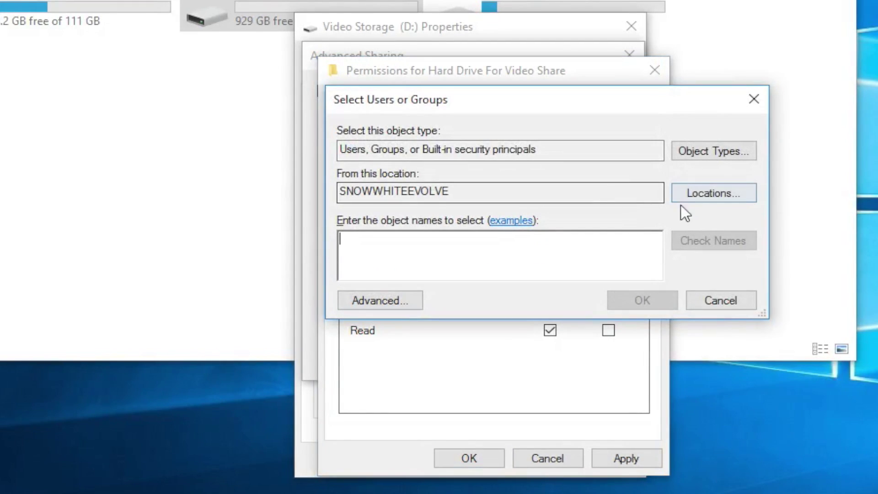
left_click(709, 301)
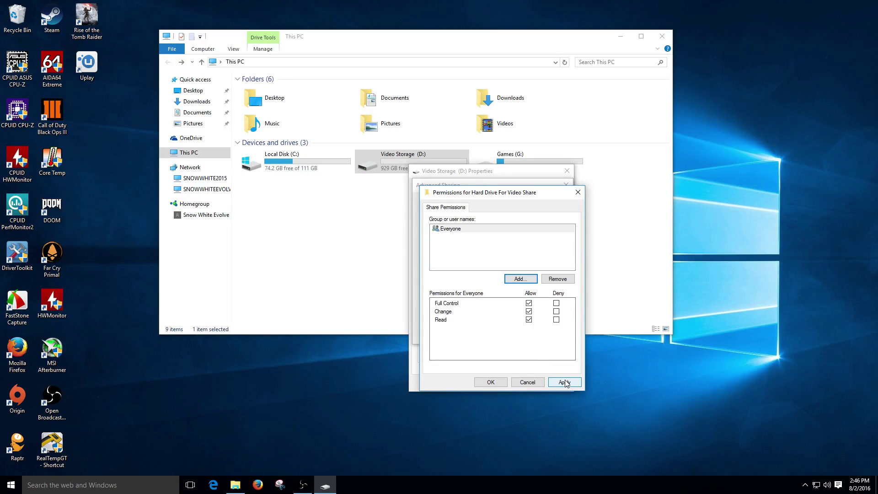
left_click(565, 382)
left_click(492, 382)
left_click(549, 333)
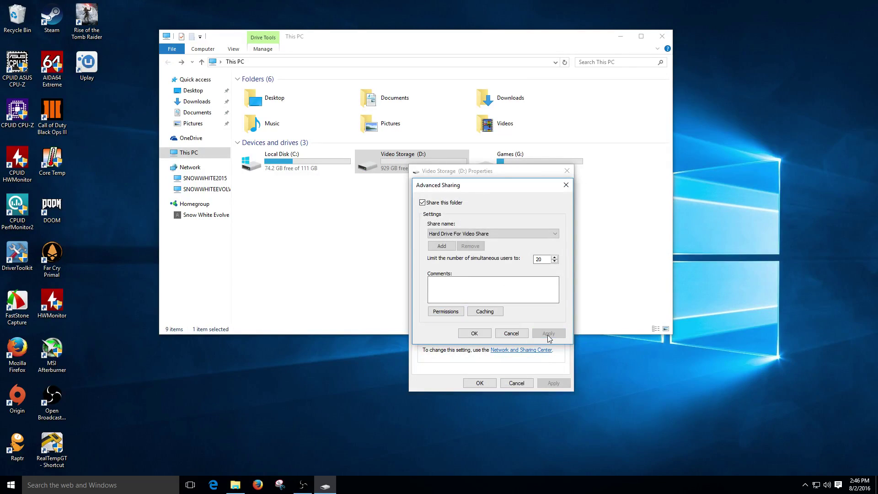
left_click(476, 333)
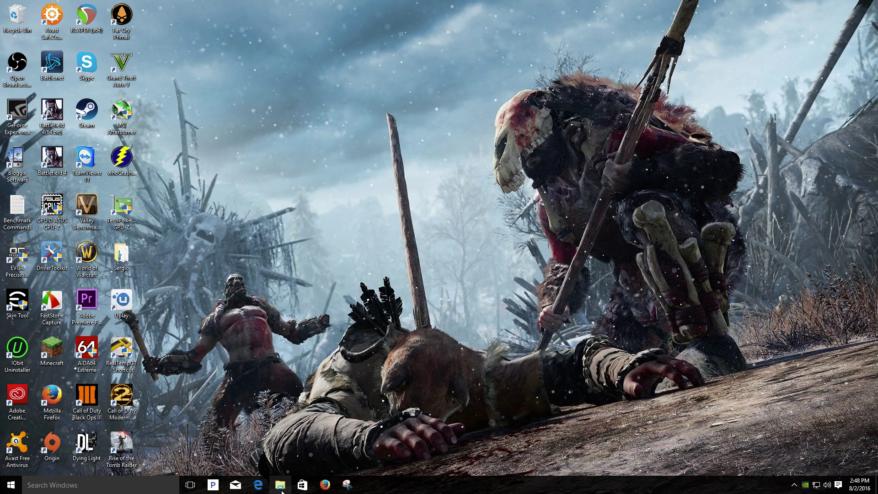
- Open SNOWWHITEEVOLVE > Hard Drive For Video Share > OBS from the Network pane
left_click(280, 485)
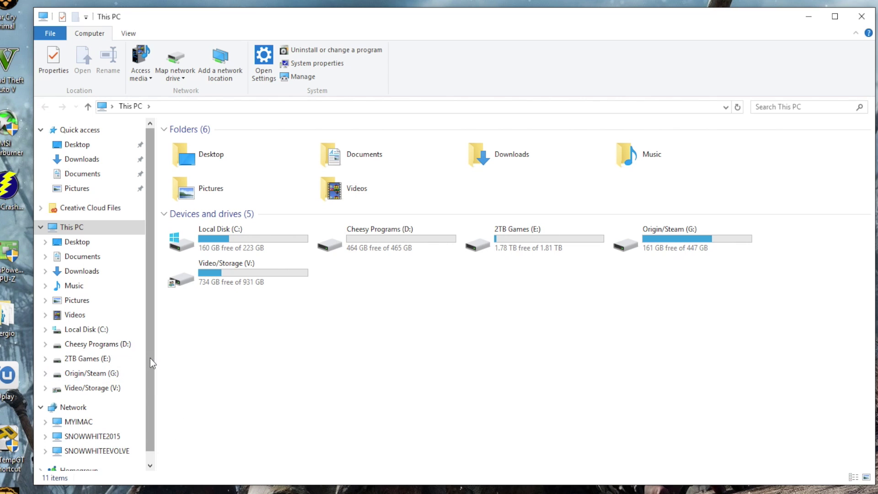
scroll(150, 353, "down", 1)
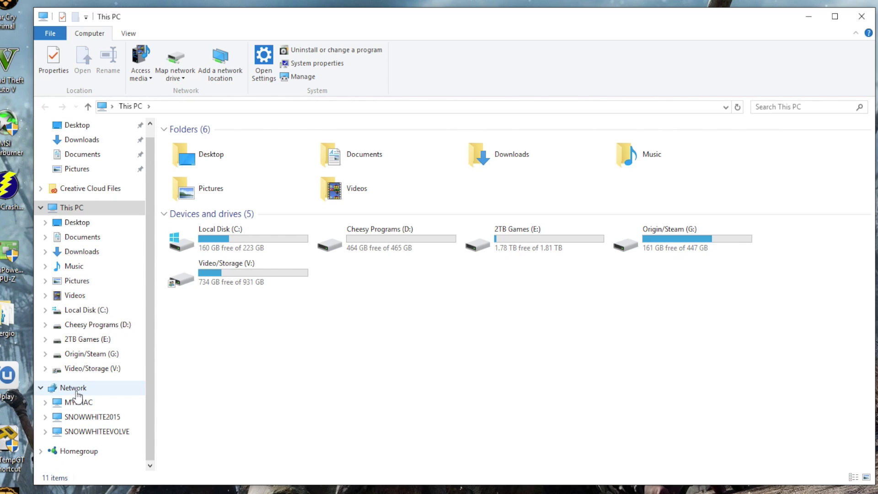
left_click(100, 432)
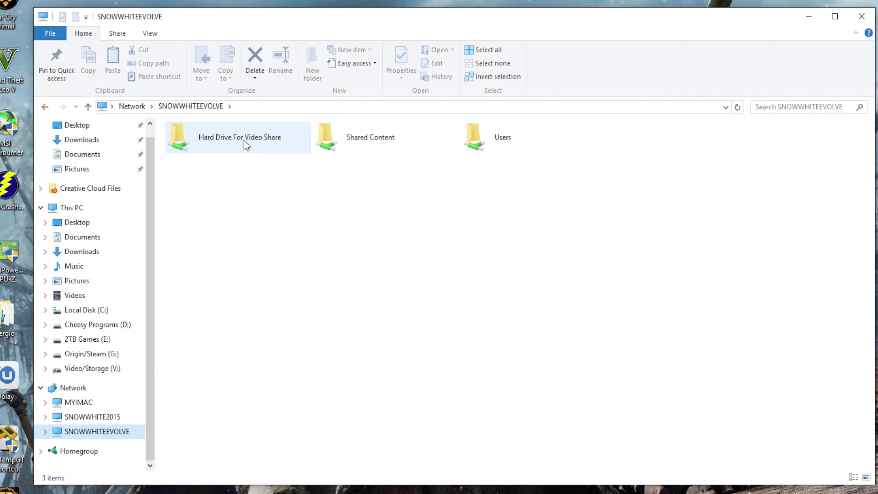
double_click(243, 141)
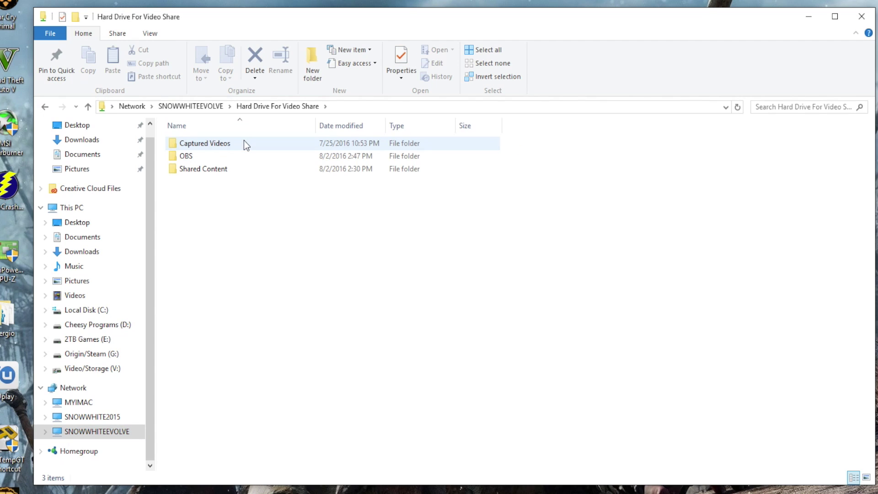
double_click(213, 157)
- Copy the five OBS MP4 videos and browse to the MYIMAC network computer
left_click_drag(303, 216, 278, 144)
right_click(278, 144)
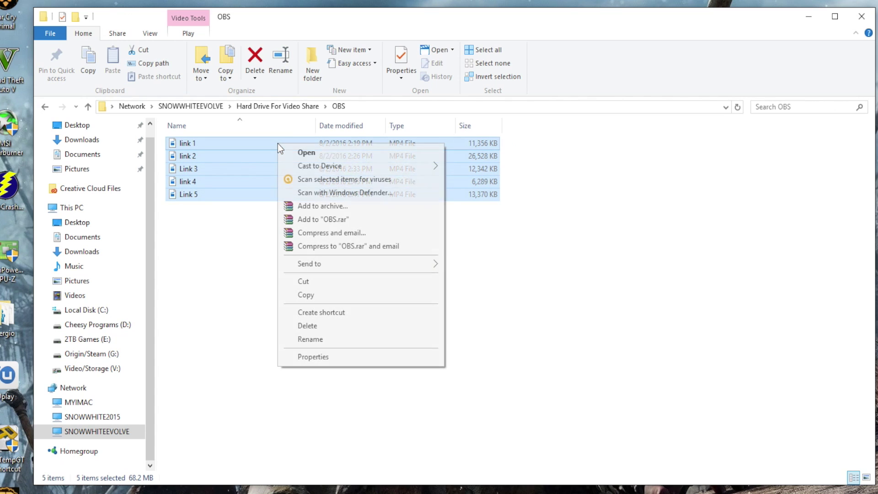
left_click(325, 295)
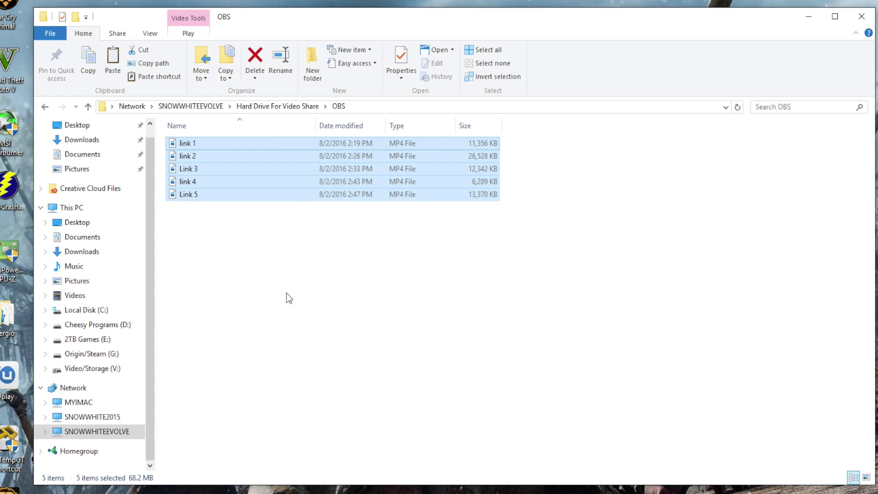
left_click(92, 403)
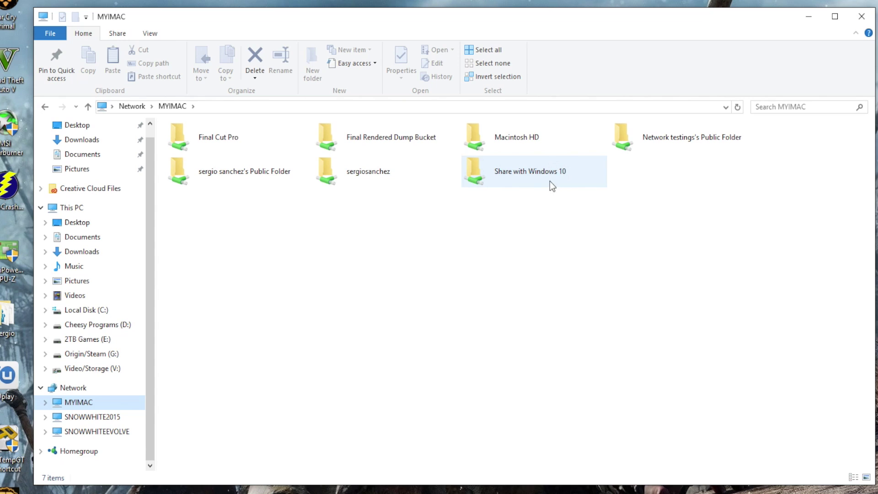
- Paste videos link 1 to Link 5 into MYIMAC's Share with Windows 10 folder
double_click(524, 181)
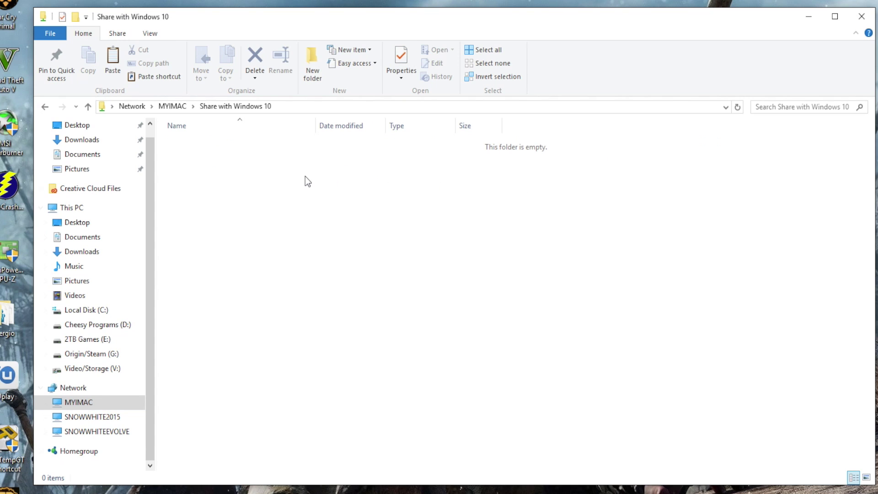
right_click(305, 176)
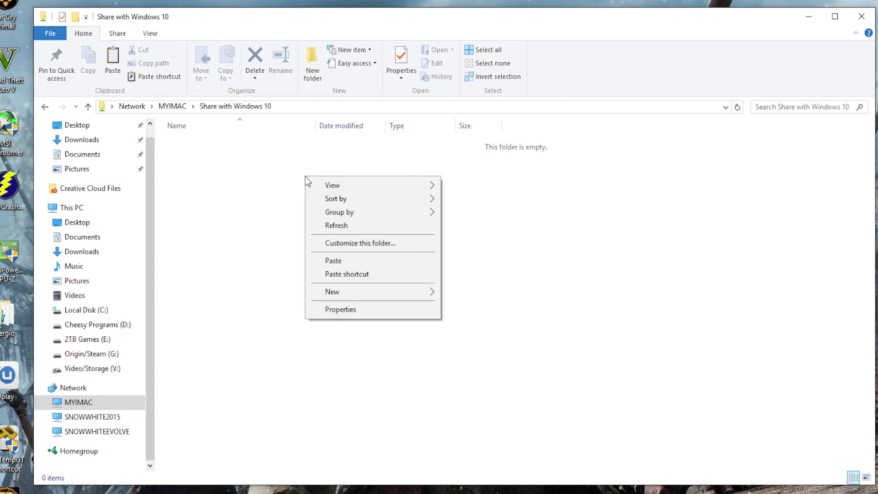
left_click(354, 262)
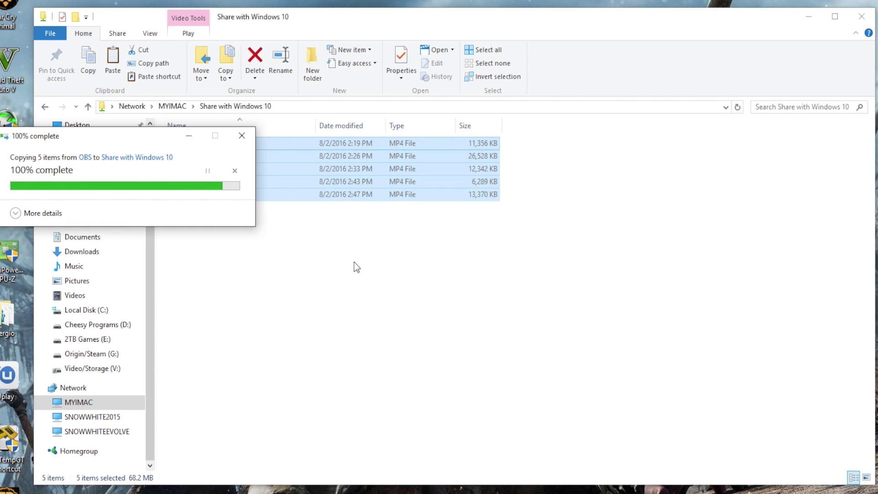
left_click(353, 262)
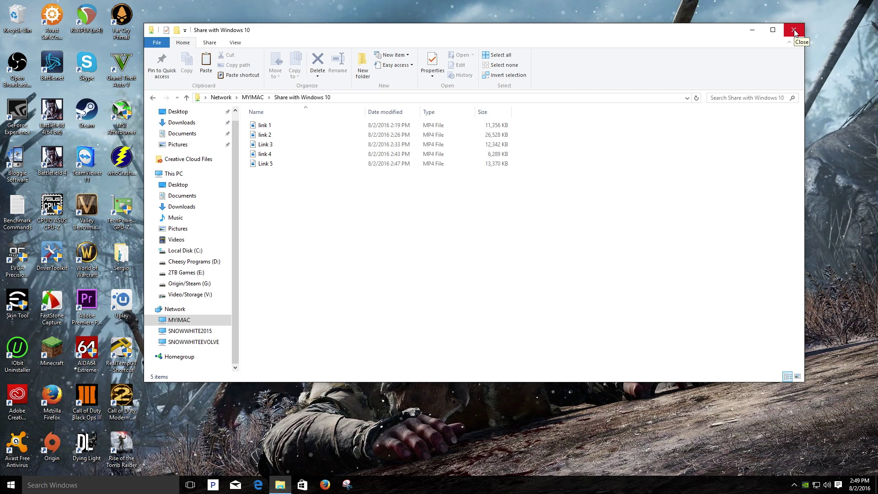
- Play link 4 from MYIMAC's share in Movies & TV, pause it, then close the player and File Explorer
double_click(392, 157)
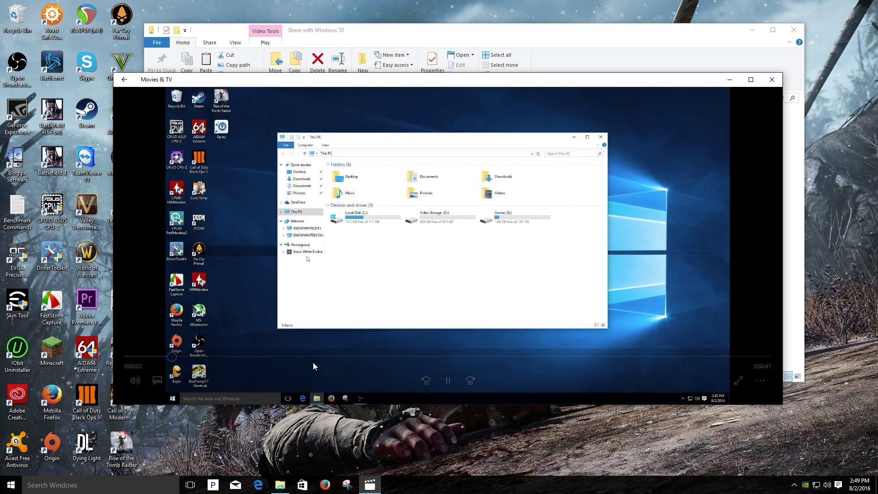
left_click(447, 381)
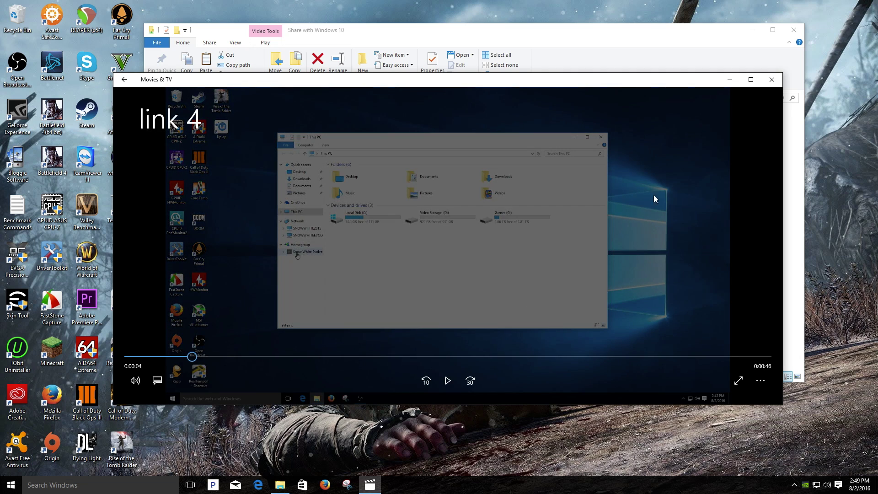
left_click(772, 82)
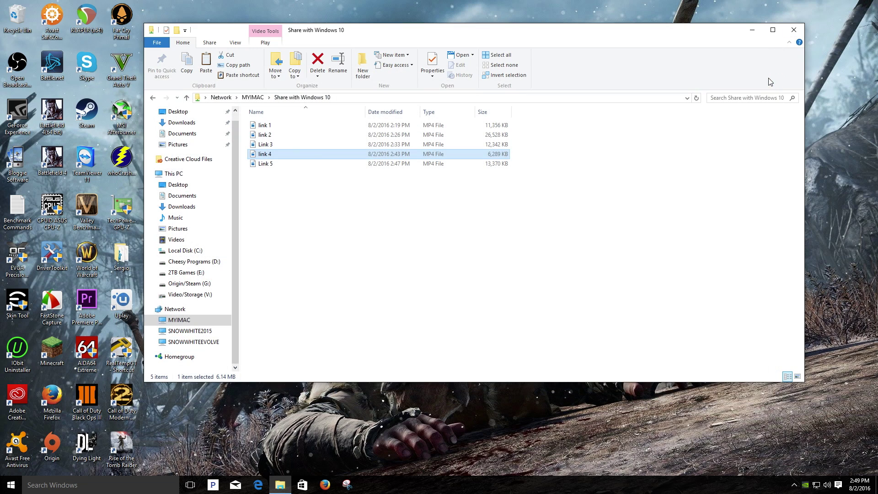
left_click(795, 31)
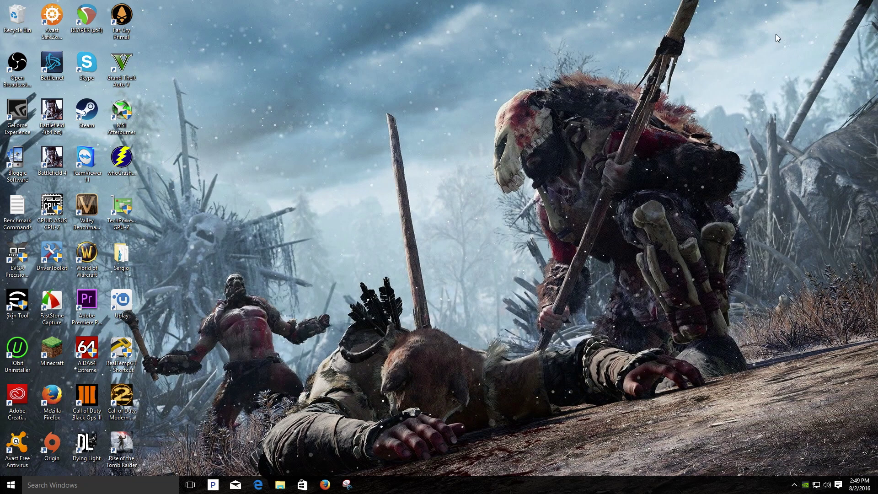